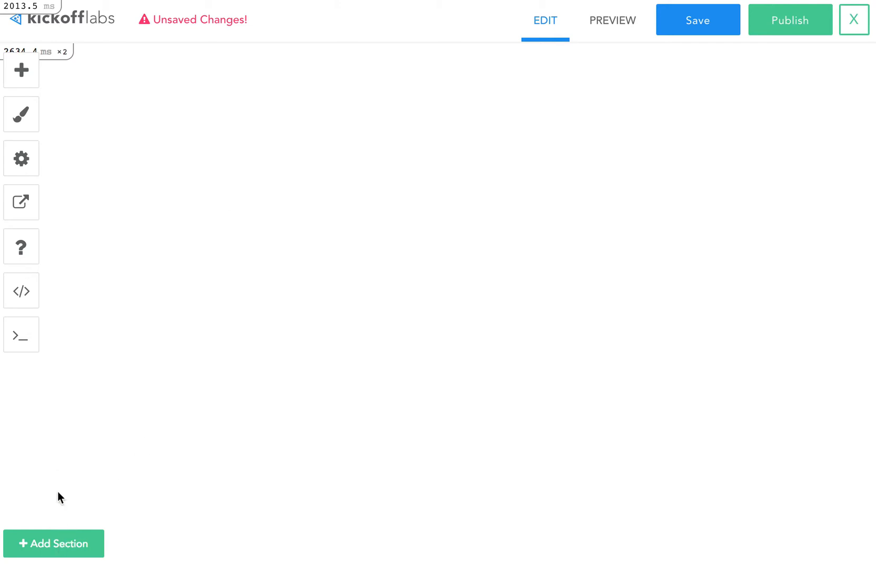
# Add the dark "YOUR HEADLINE" email signup section, followed by the section with three icons and subtitles.
pyautogui.click(56, 544)
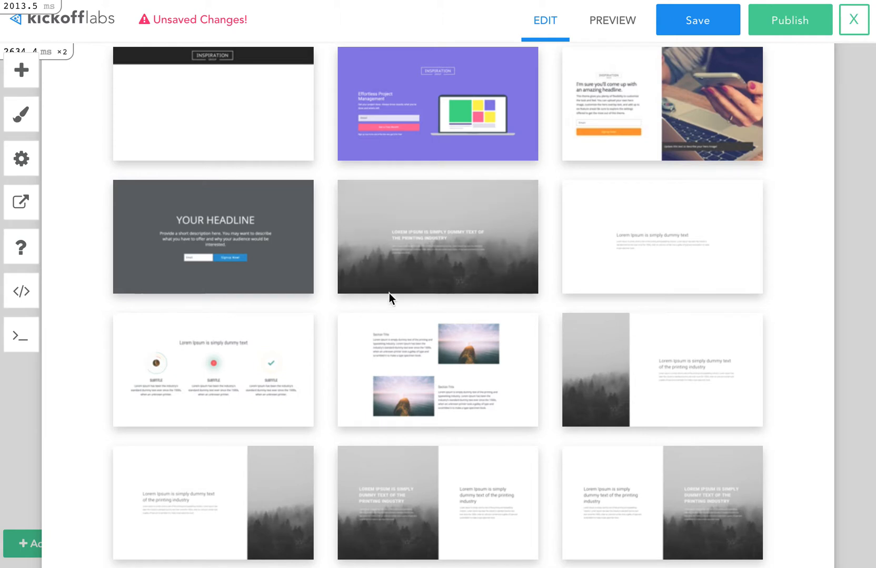
pyautogui.click(235, 230)
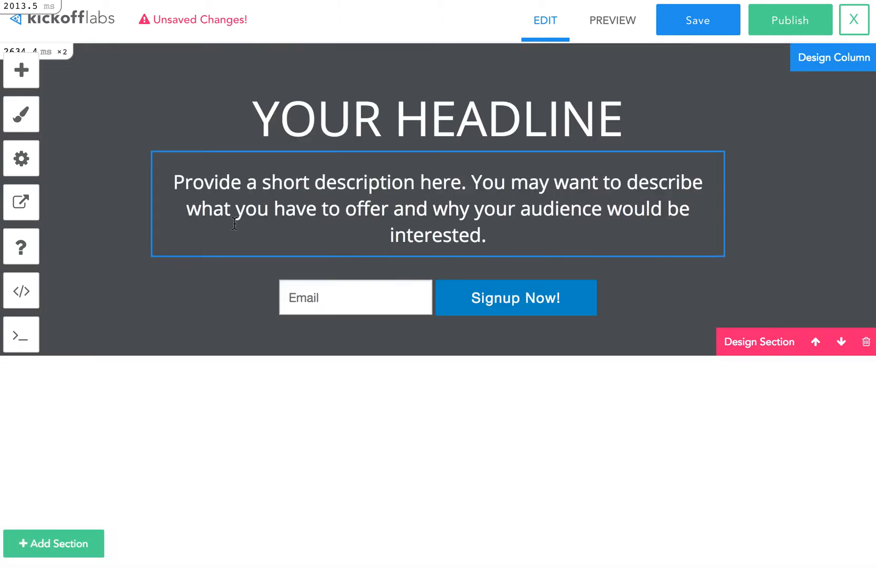
pyautogui.click(34, 544)
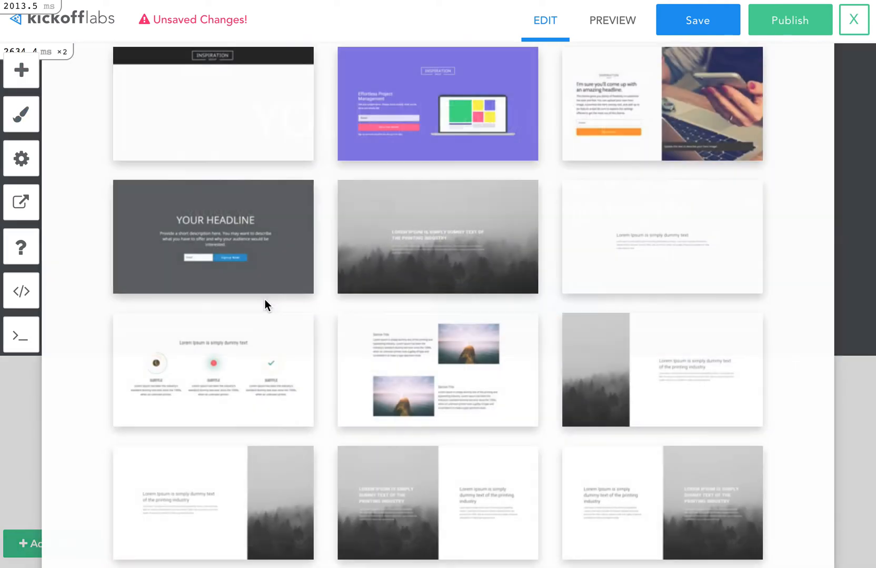
pyautogui.click(224, 371)
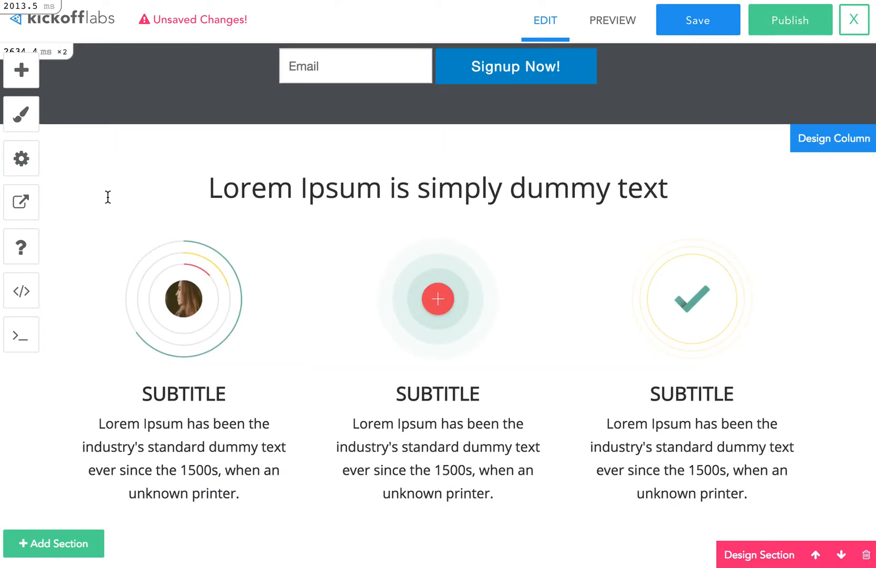
# Add the plain heading-and-paragraph text section, followed by a section with three centred text columns.
pyautogui.click(50, 549)
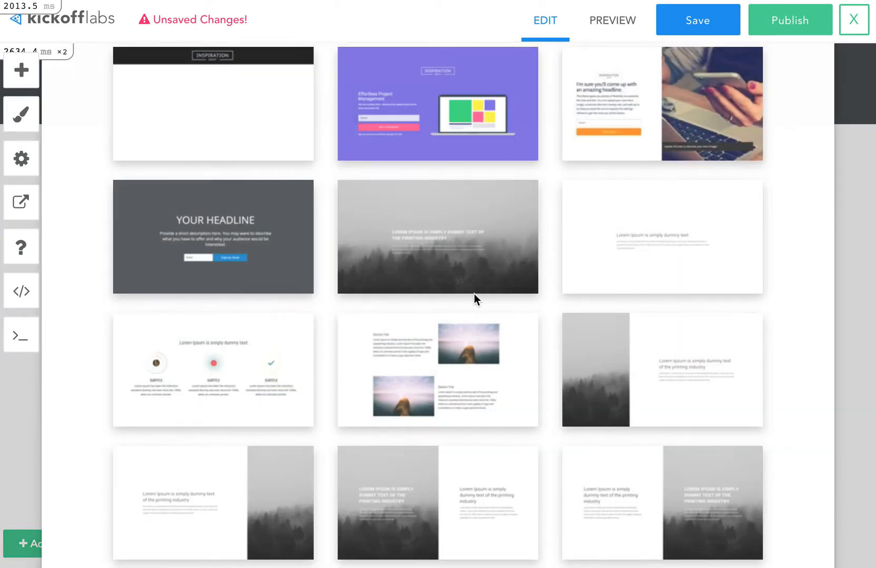
pyautogui.click(621, 253)
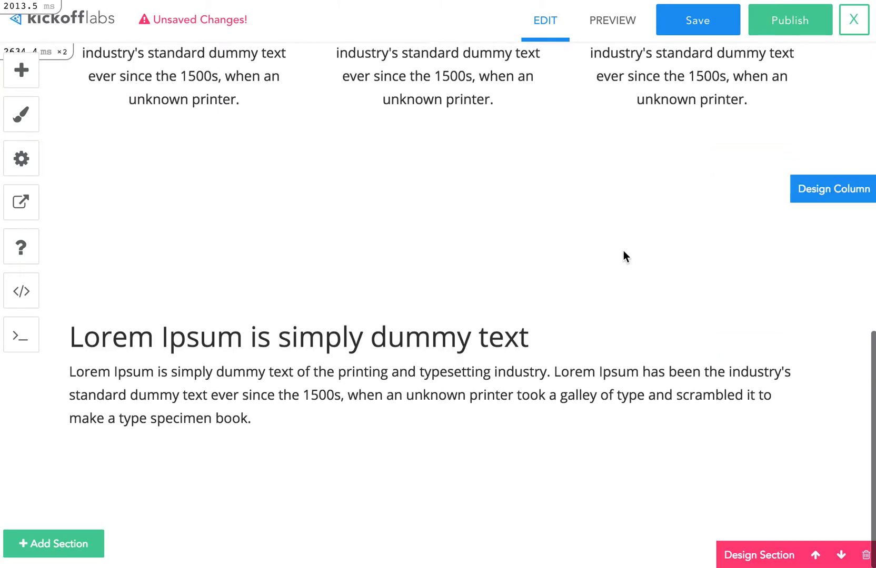
pyautogui.click(57, 544)
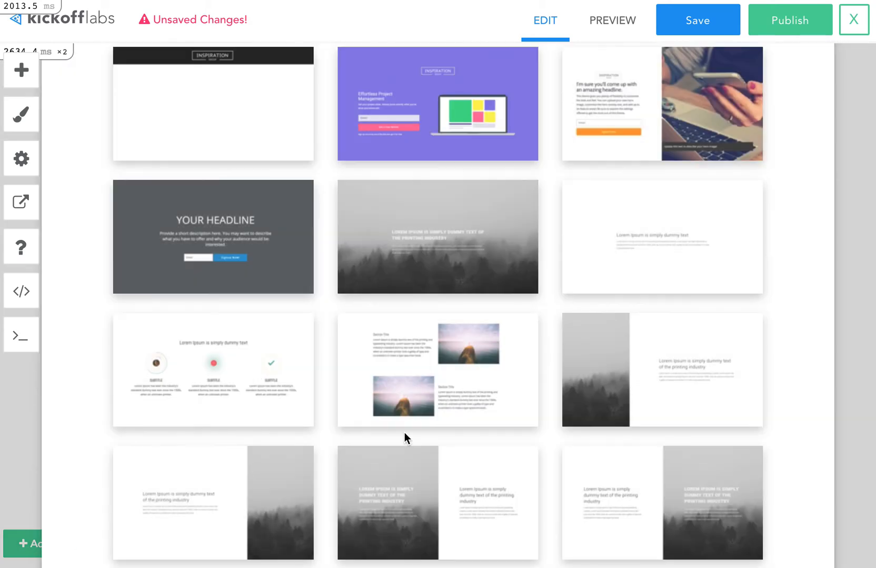
pyautogui.scroll(-4, 404, 433)
pyautogui.click(426, 460)
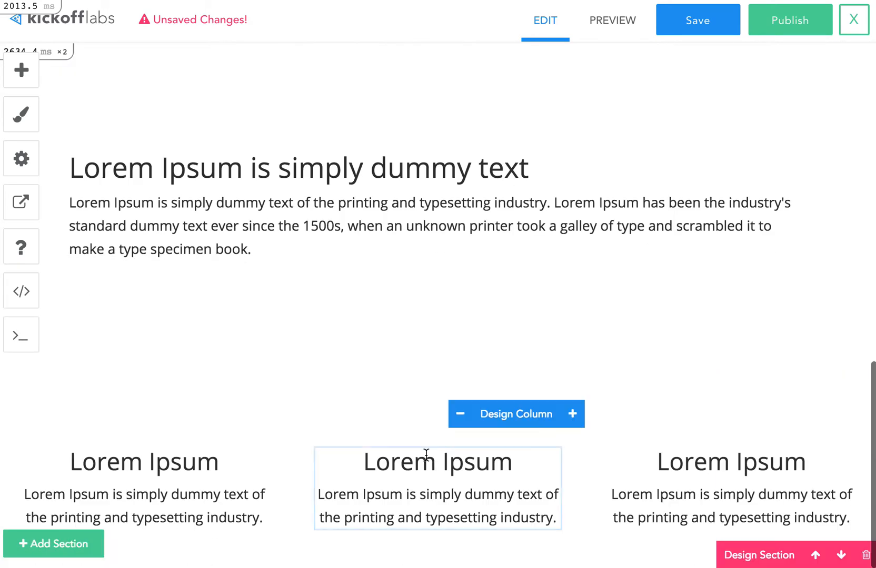
# Add the black © 2017 footer section with social icons, moving it up one place and back down below the three columns.
pyautogui.click(50, 546)
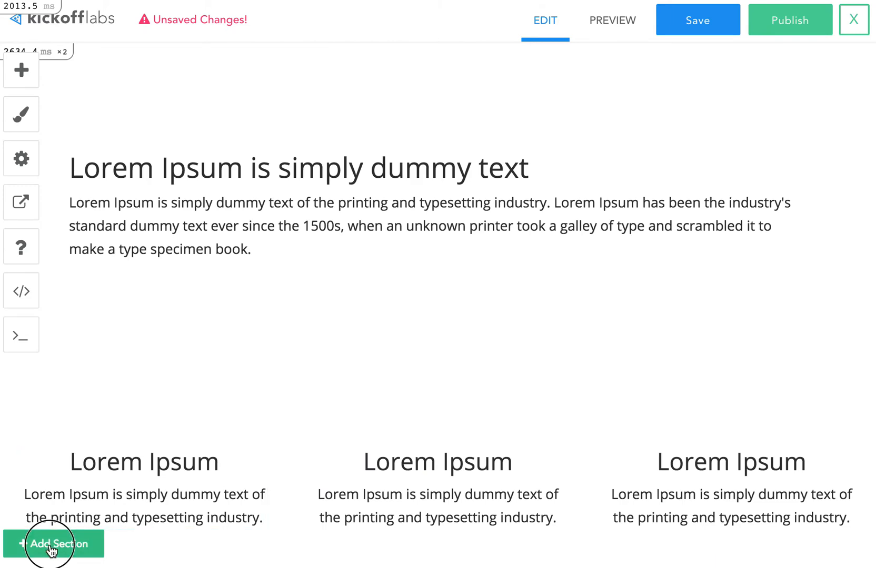
pyautogui.scroll(-4, 309, 335)
pyautogui.click(435, 377)
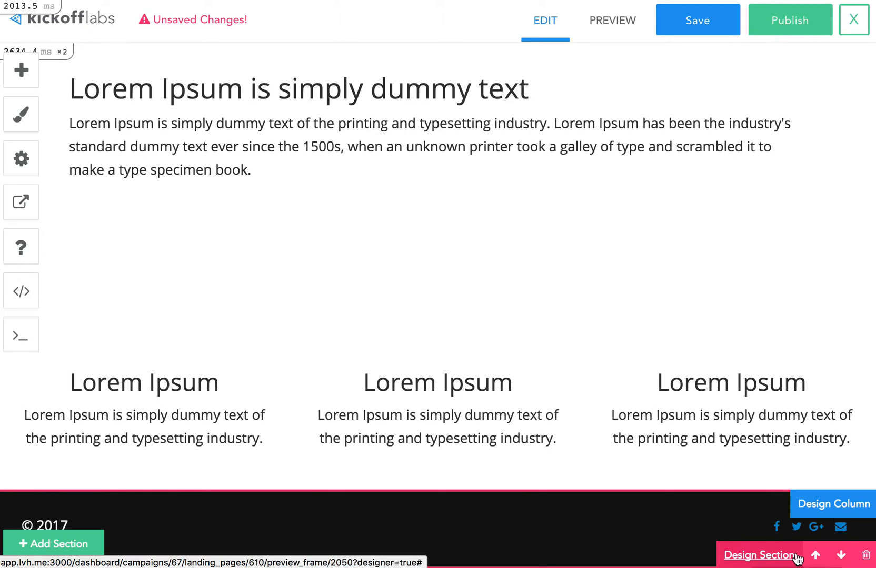
pyautogui.click(815, 555)
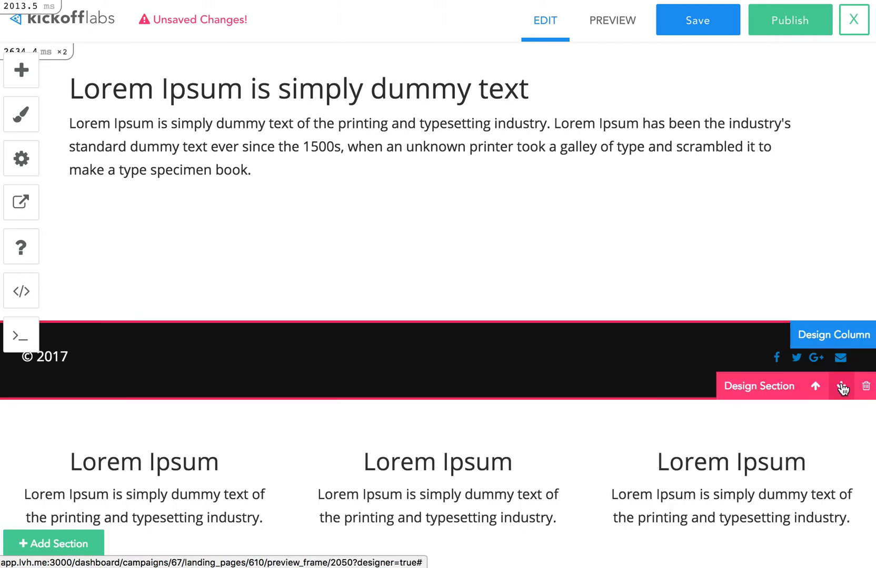
pyautogui.click(841, 386)
# Set the footer section's background colour to dark grey, rgba(84, 84, 84, 1).
pyautogui.click(759, 555)
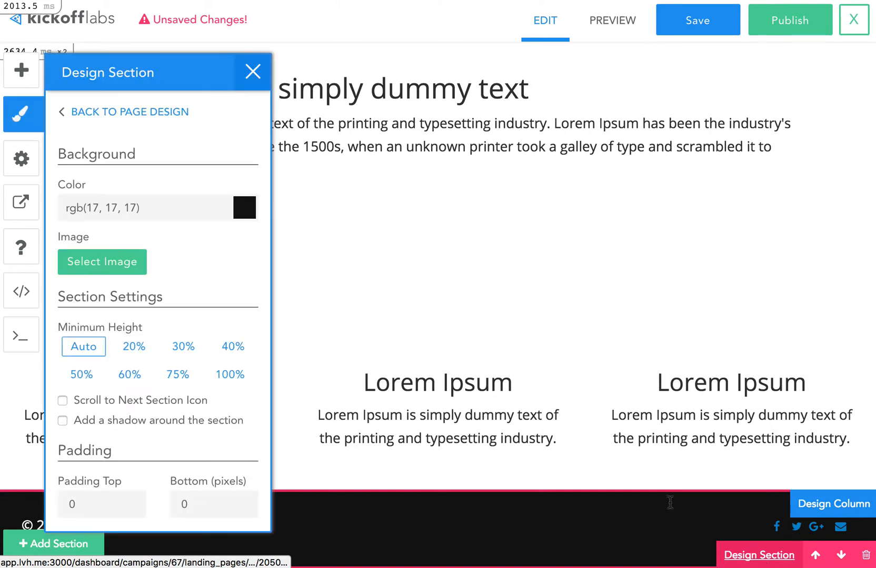
pyautogui.click(131, 208)
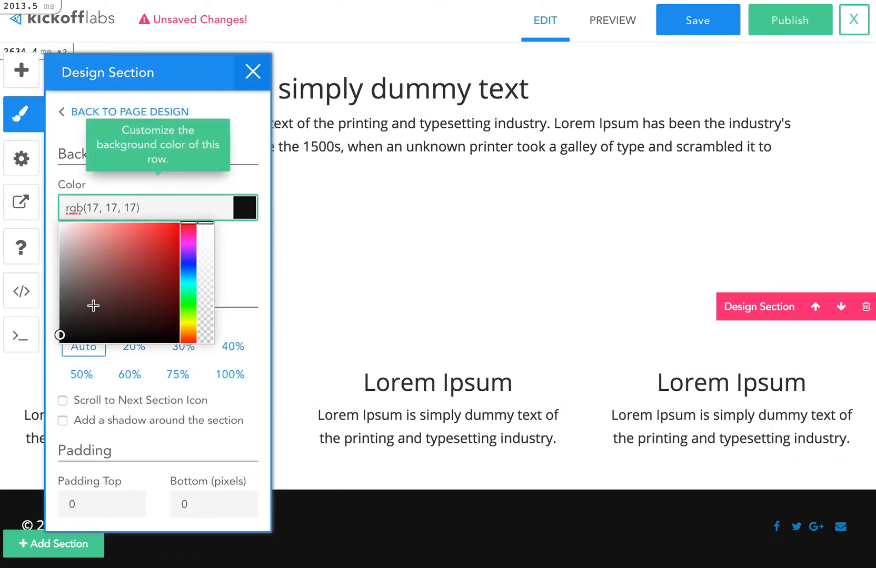
pyautogui.moveTo(94, 305); pyautogui.dragTo(47, 304)
pyautogui.click(250, 179)
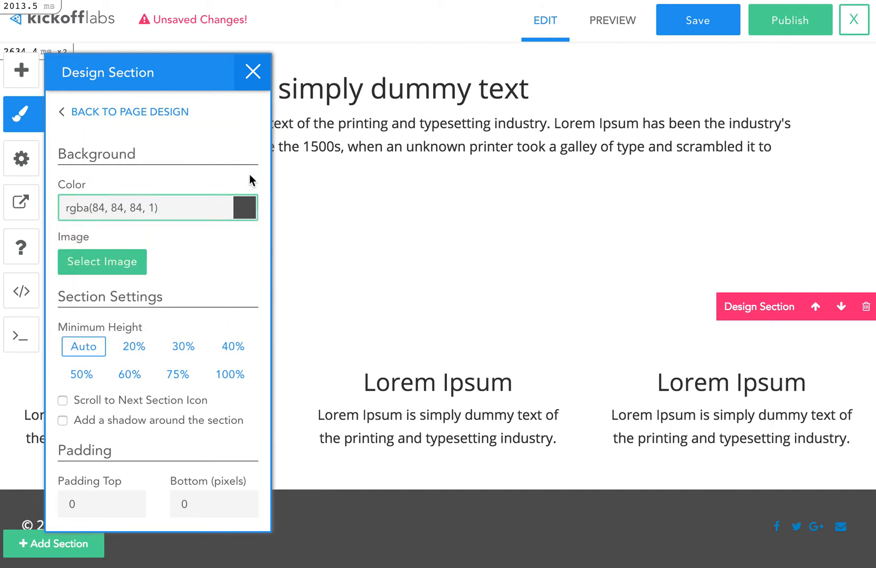
pyautogui.click(251, 73)
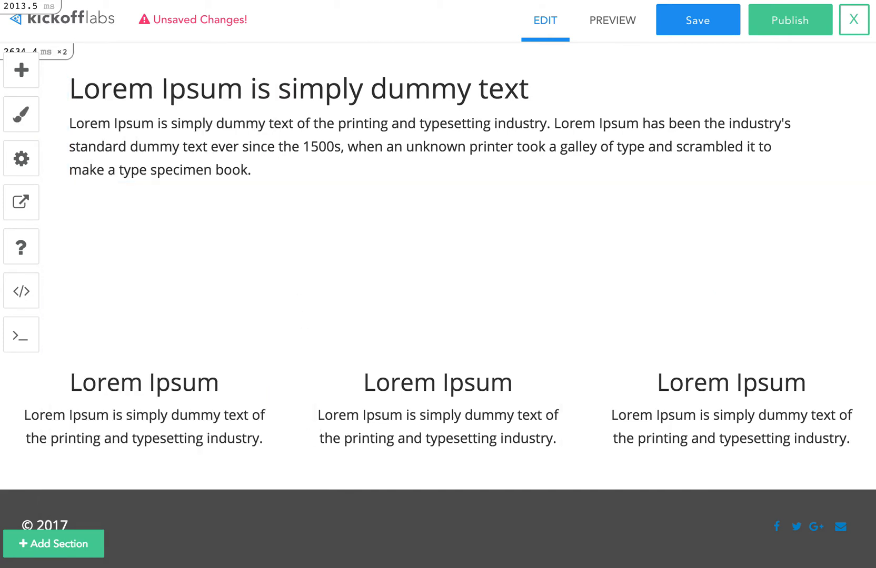
# Widen the middle column of the three-column text section by one step and narrow its left column by one step.
pyautogui.scroll(1, 463, 490)
pyautogui.scroll(-1, 463, 489)
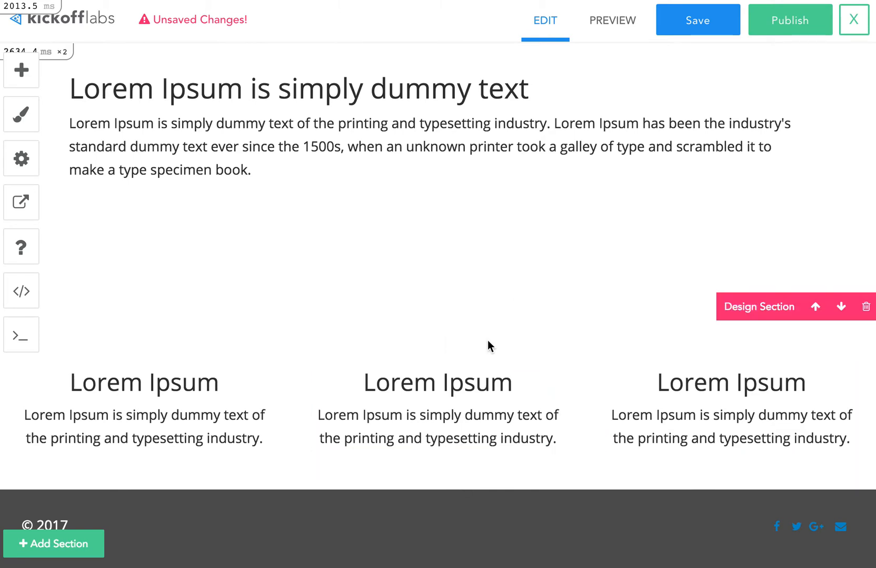
pyautogui.click(435, 407)
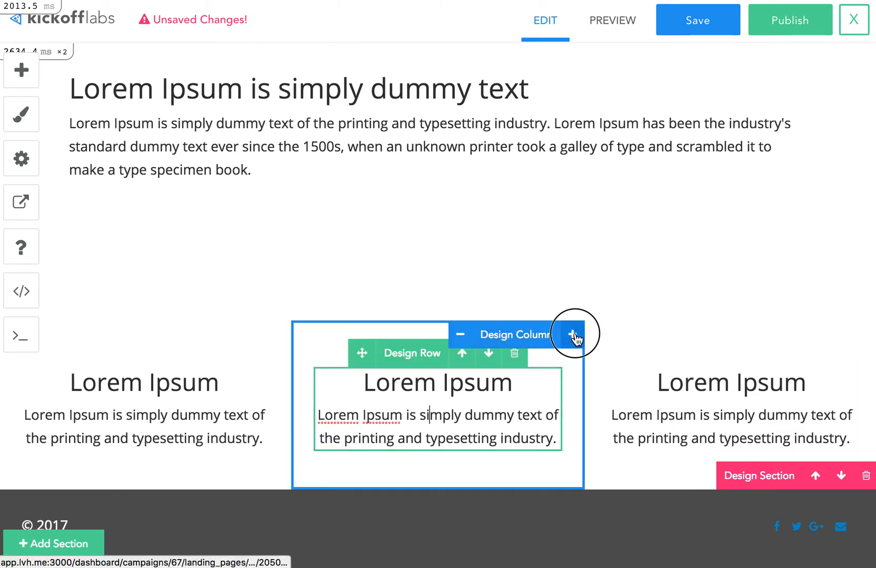
pyautogui.click(574, 338)
pyautogui.click(189, 434)
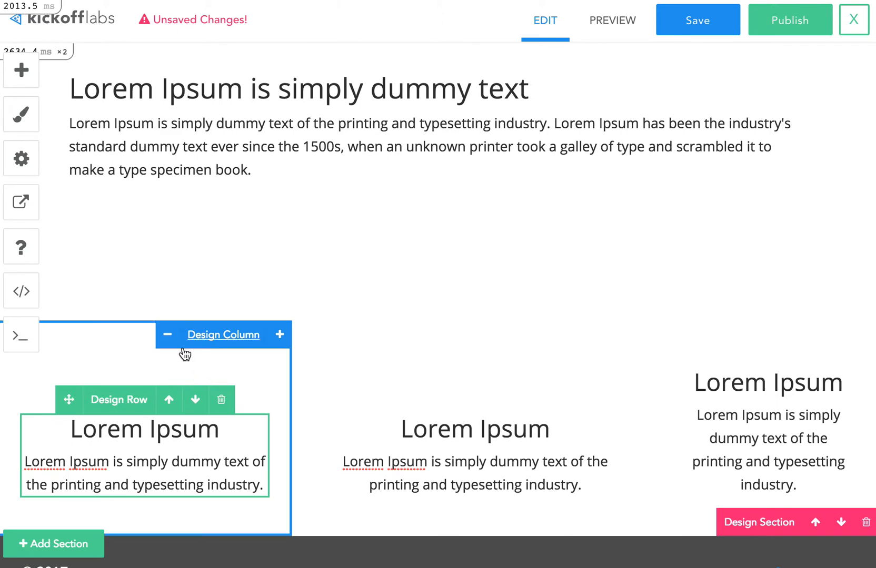
pyautogui.click(167, 336)
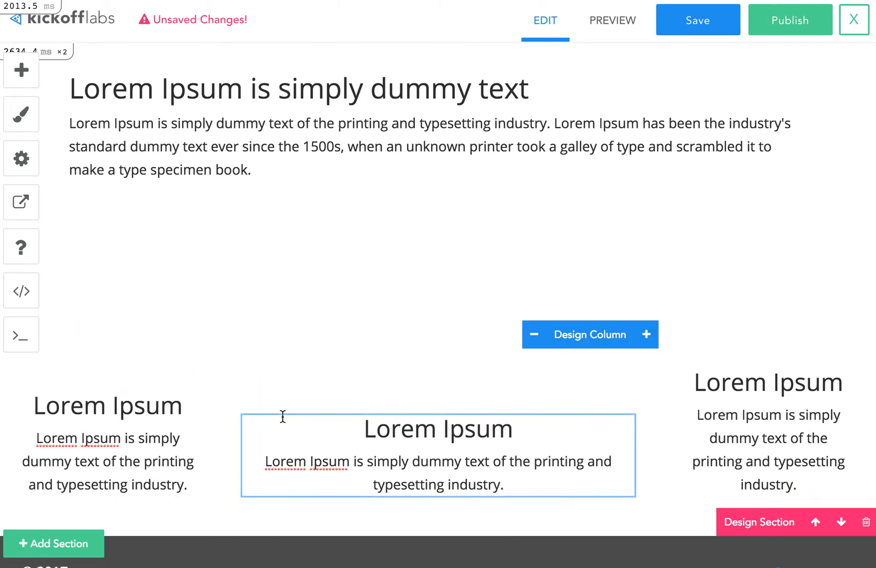
# Replace the middle column's text with the Places image of a white meeting room with books on a glass table.
pyautogui.moveTo(537, 488); pyautogui.dragTo(282, 419)
pyautogui.press('BackSpace')
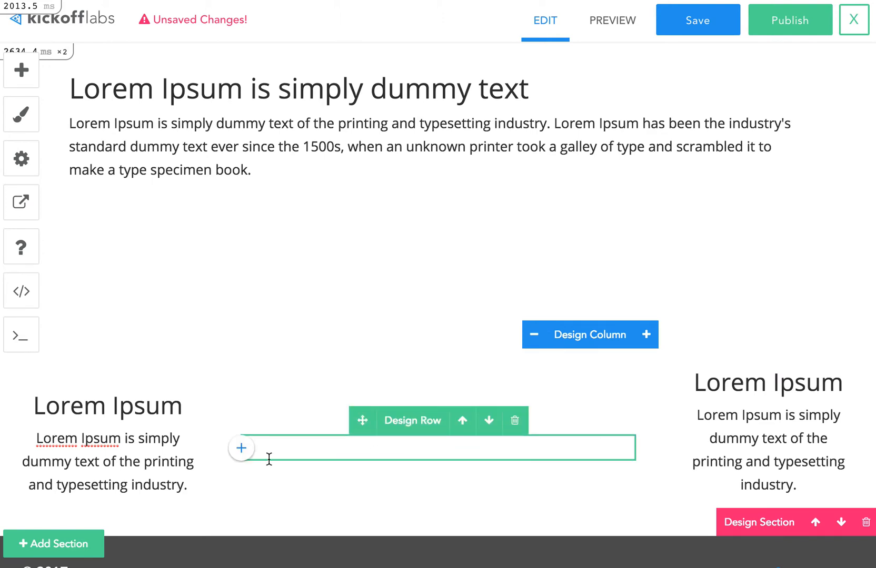
pyautogui.click(239, 453)
pyautogui.click(286, 449)
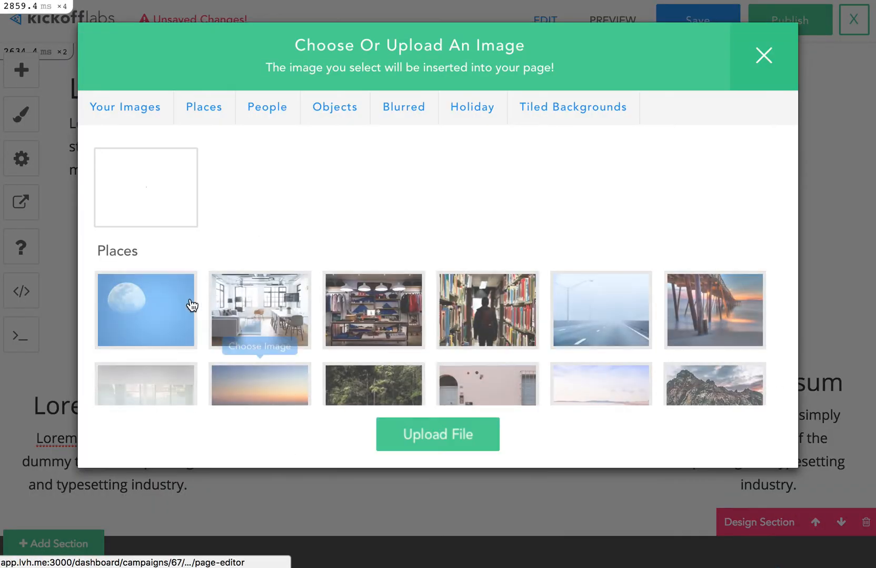
pyautogui.scroll(-3, 211, 315)
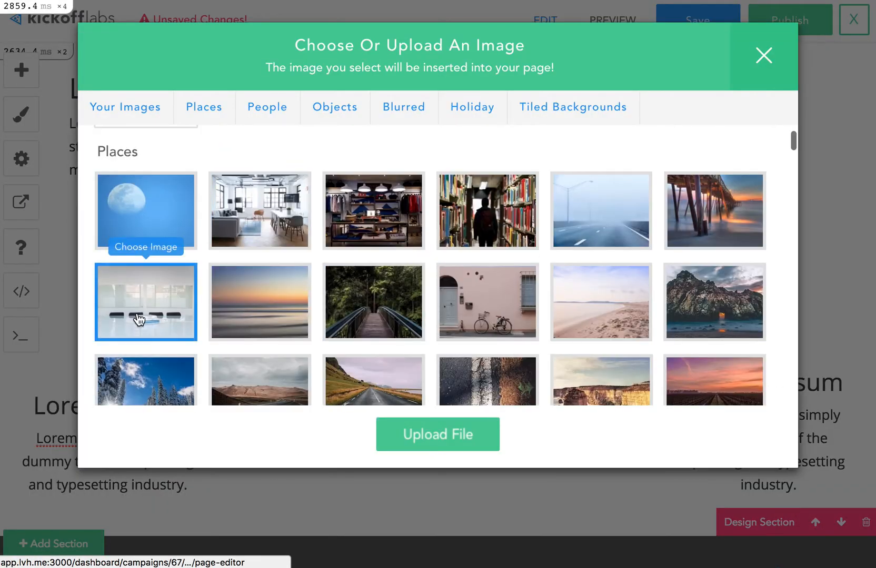
pyautogui.click(139, 319)
pyautogui.scroll(-3, 526, 323)
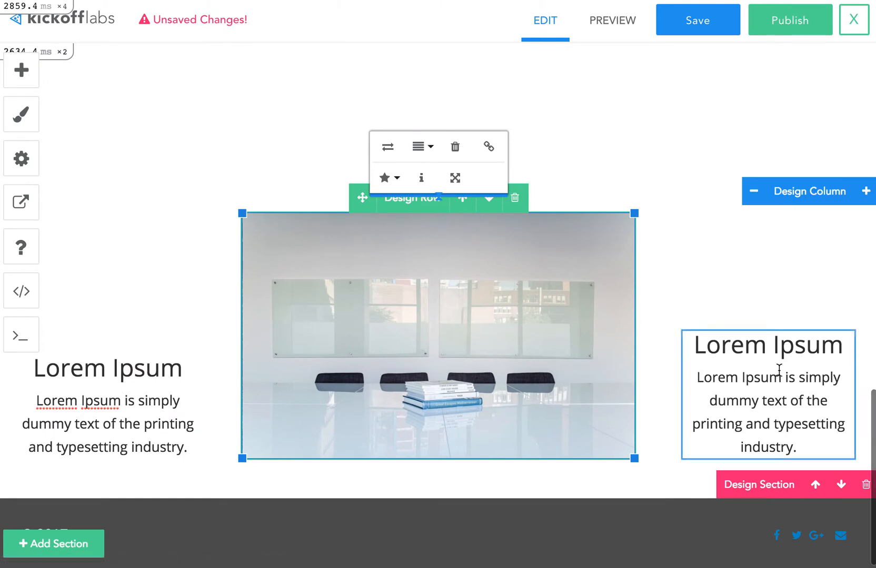
# Set the minimum height of the three-column section containing the image to 60%.
pyautogui.click(746, 486)
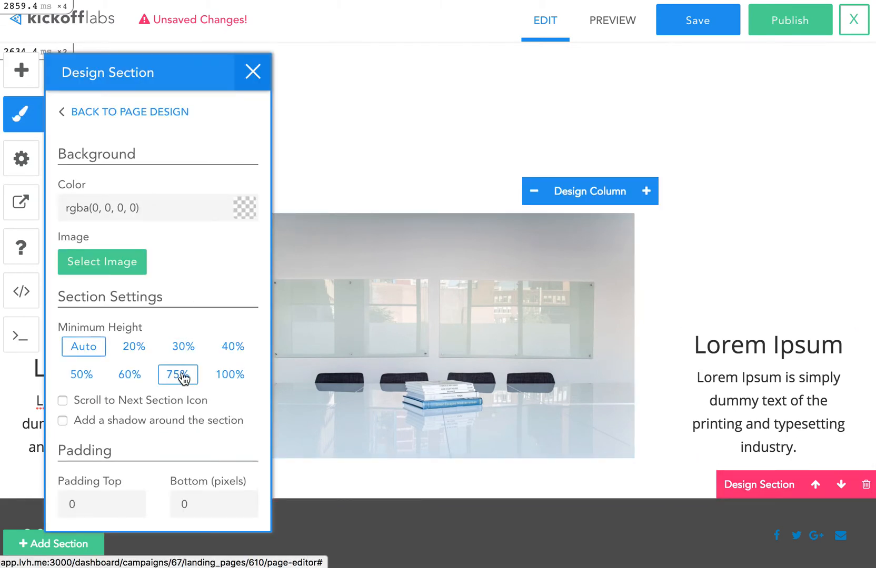
pyautogui.click(138, 378)
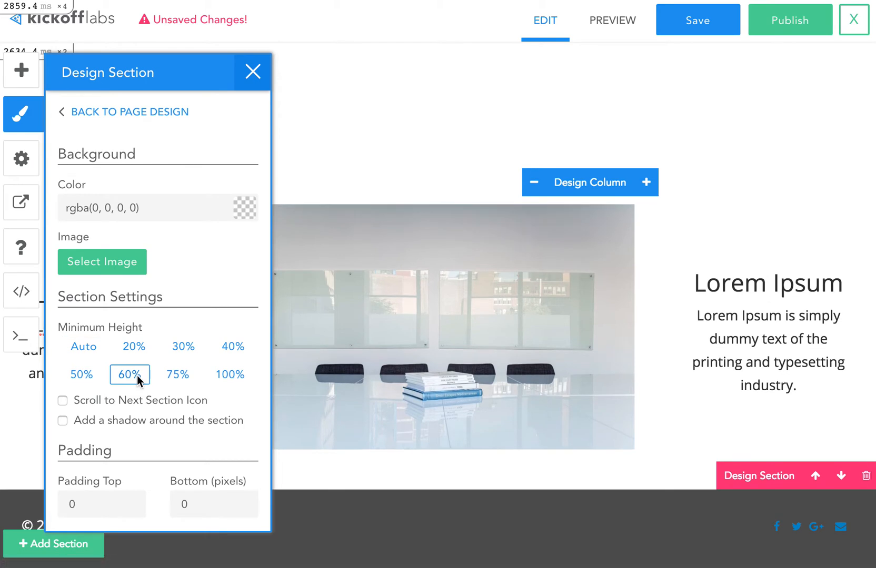
pyautogui.click(253, 72)
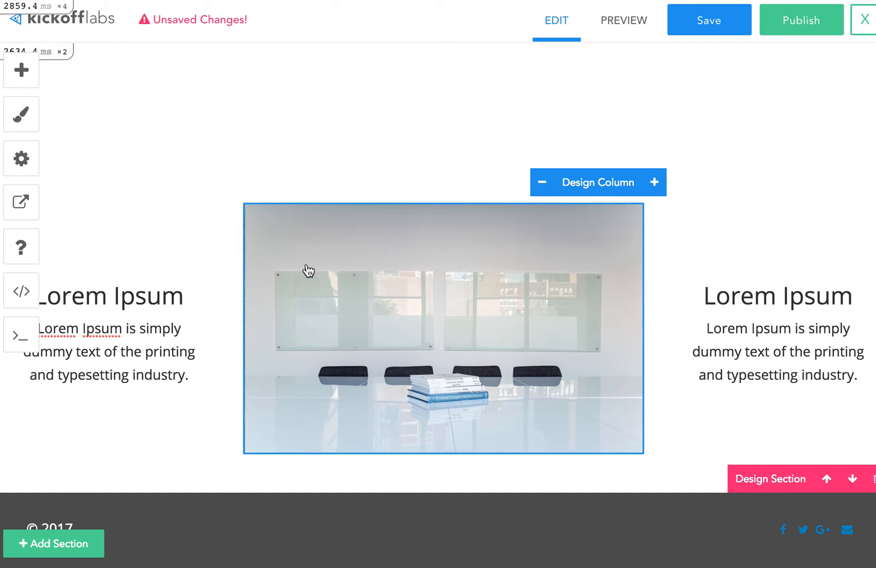
# Delete the paragraph under the "Lorem Ipsum is simply dummy text" heading in the plain text section, keeping only the heading.
pyautogui.scroll(6, 307, 271)
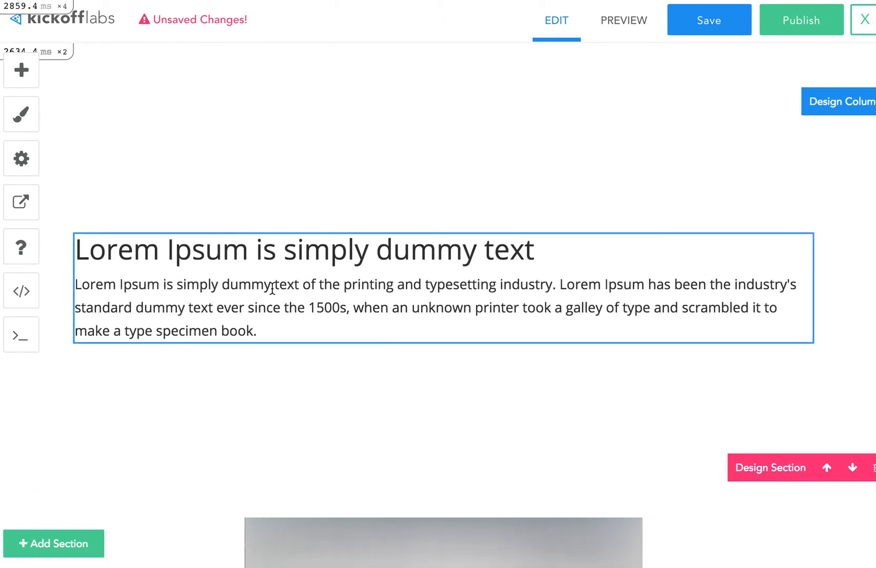
pyautogui.moveTo(275, 333); pyautogui.dragTo(57, 232)
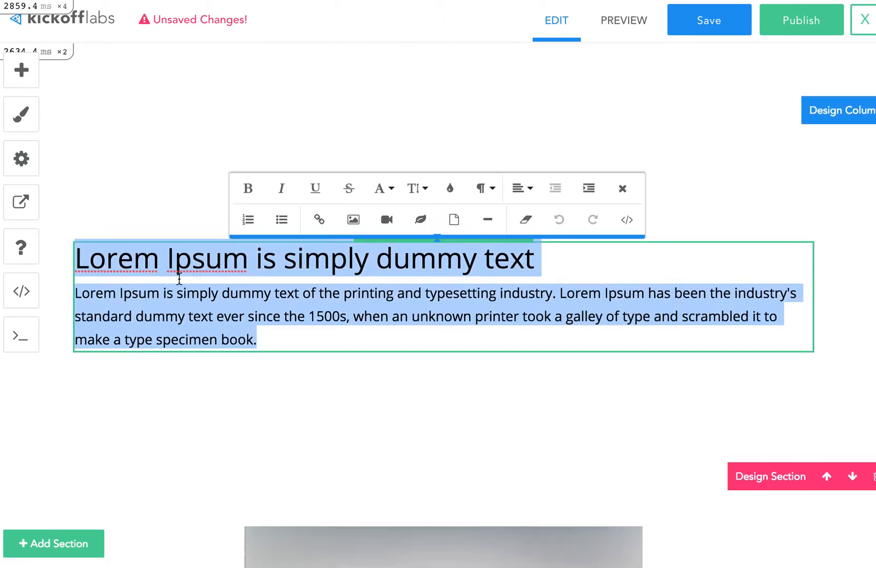
pyautogui.moveTo(287, 337); pyautogui.dragTo(79, 297)
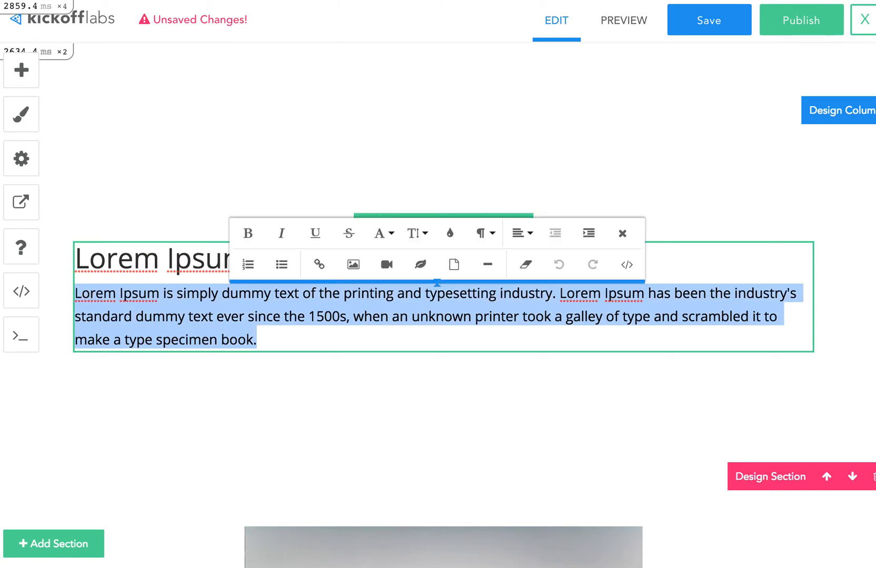
pyautogui.press('BackSpace')
pyautogui.press('BackSpace')
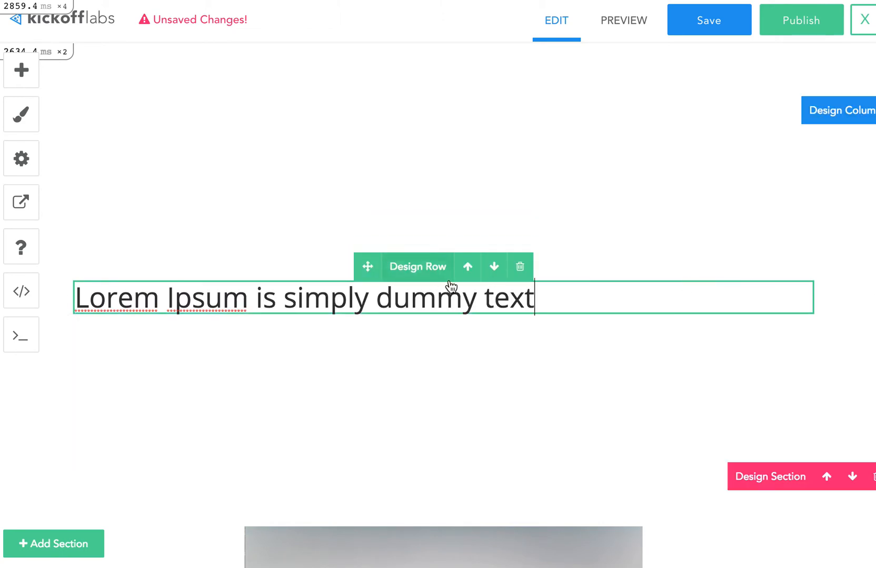
# Set the content alignment of the heading-only section's column to centre.
pyautogui.click(838, 114)
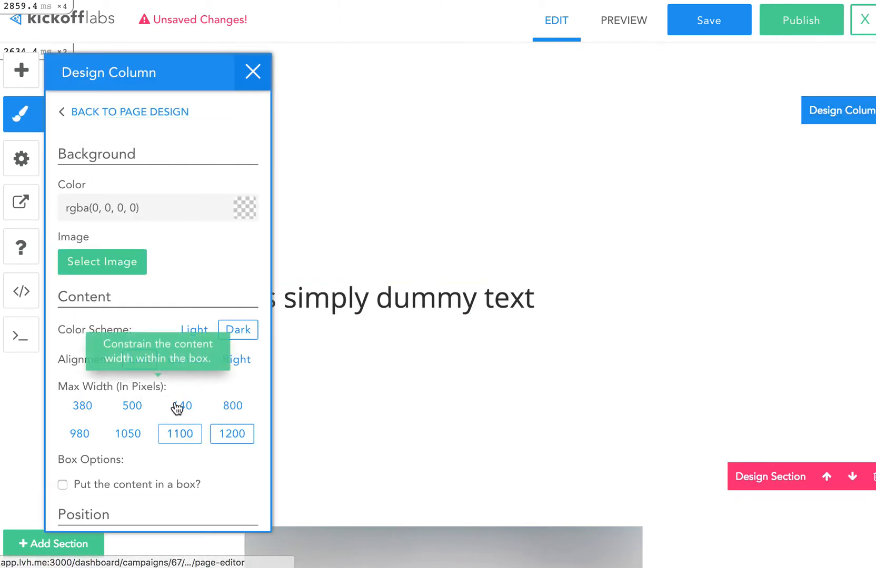
pyautogui.click(182, 361)
pyautogui.click(249, 76)
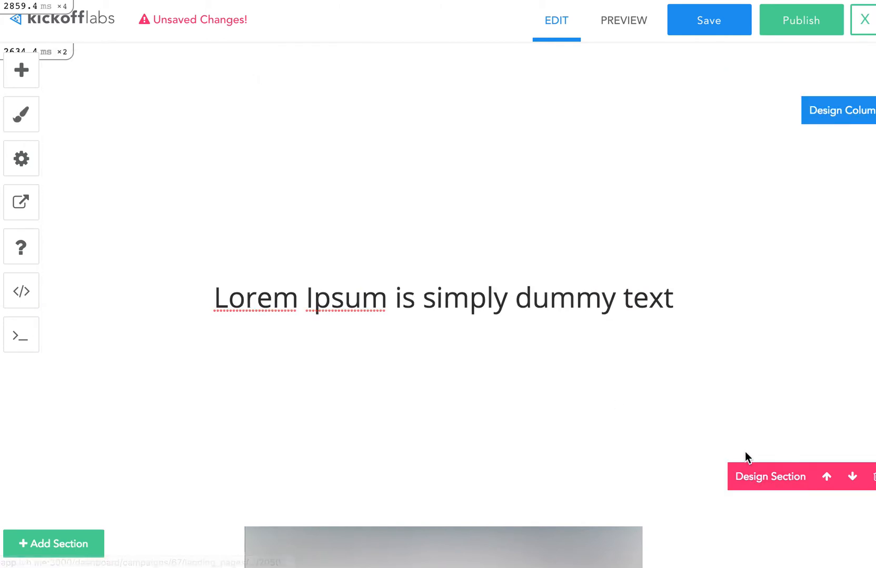
# Set the minimum height of the heading-only section above the image columns to Auto.
pyautogui.click(782, 481)
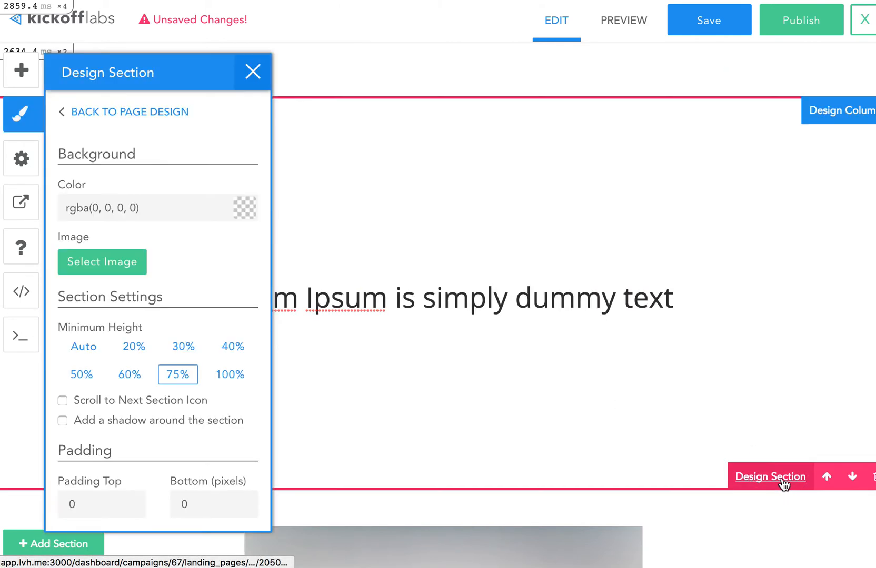
pyautogui.click(85, 350)
pyautogui.click(262, 77)
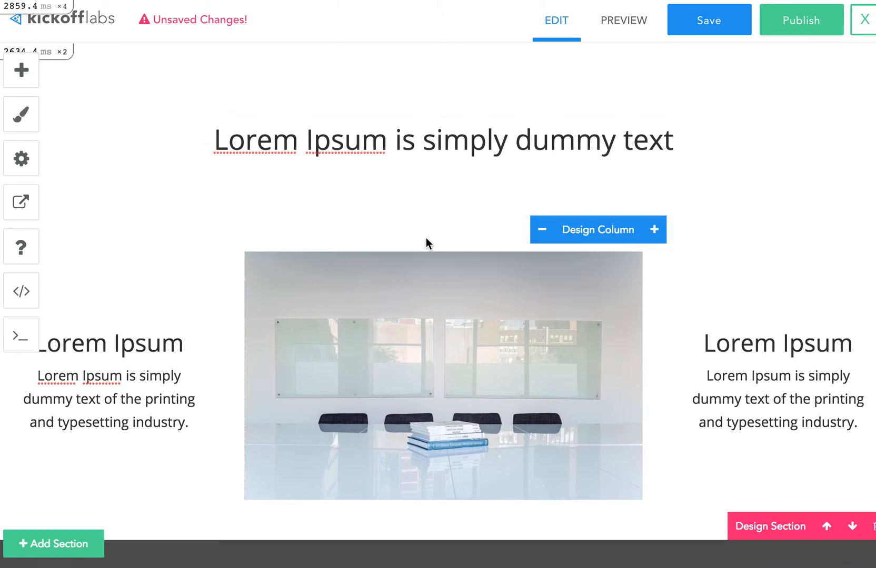
pyautogui.scroll(10, 518, 182)
pyautogui.scroll(-1, 540, 189)
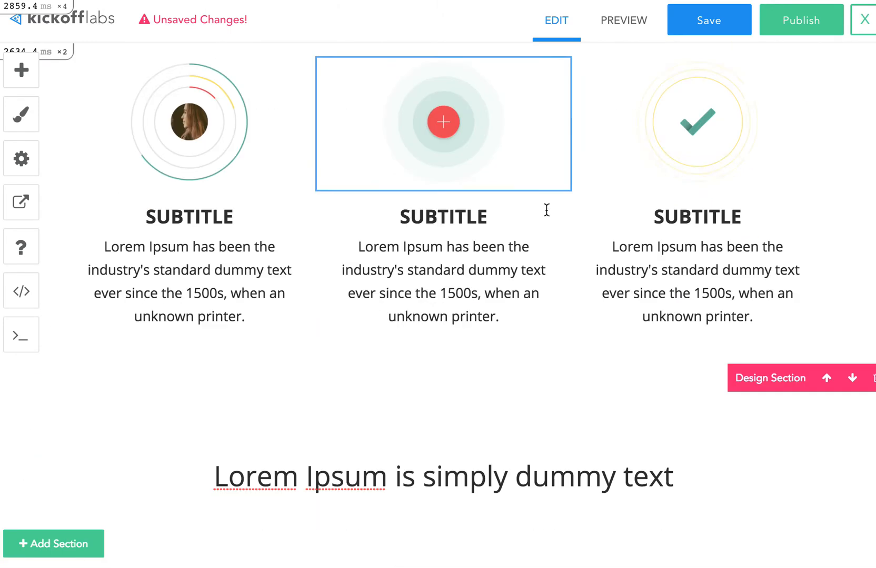
# Set the minimum height of the dark headline section with the signup form to 75%.
pyautogui.scroll(2, 546, 210)
pyautogui.scroll(-3, 545, 210)
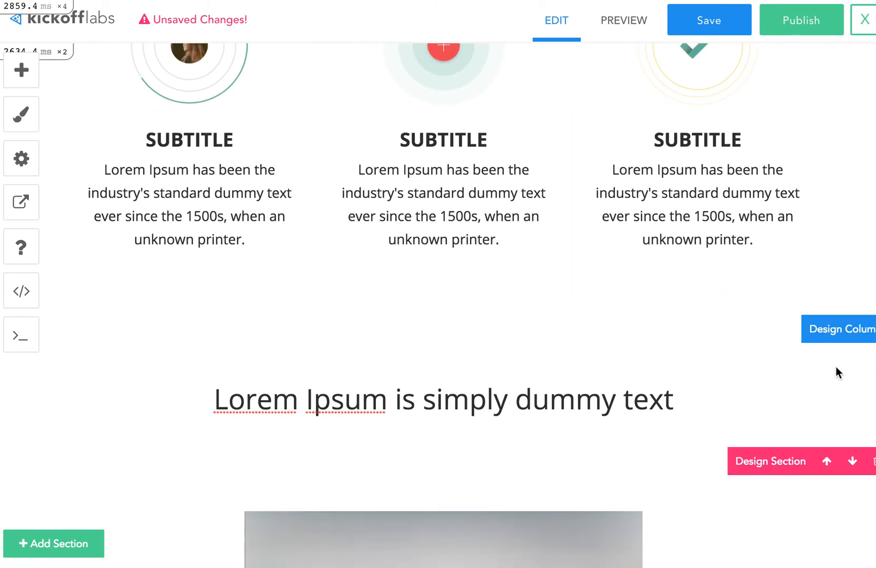
pyautogui.scroll(6, 677, 303)
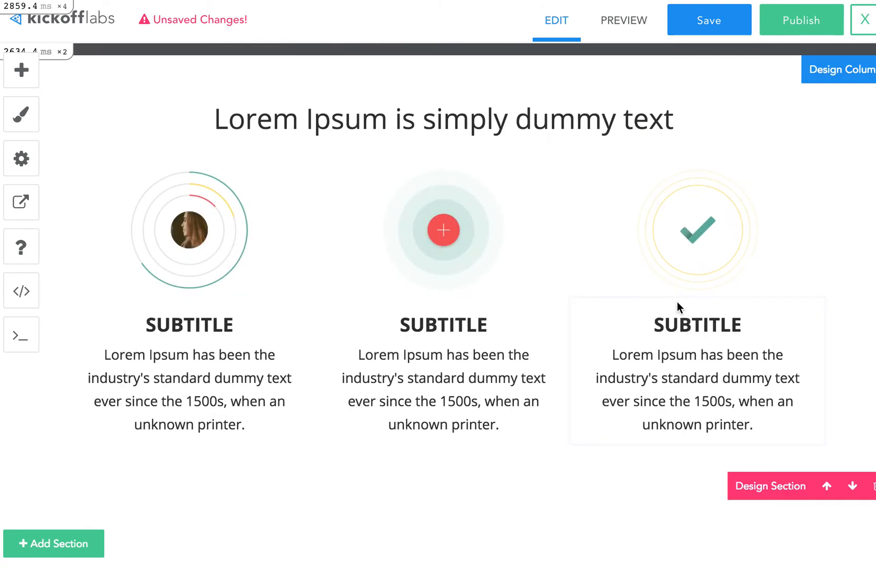
pyautogui.scroll(-8, 677, 308)
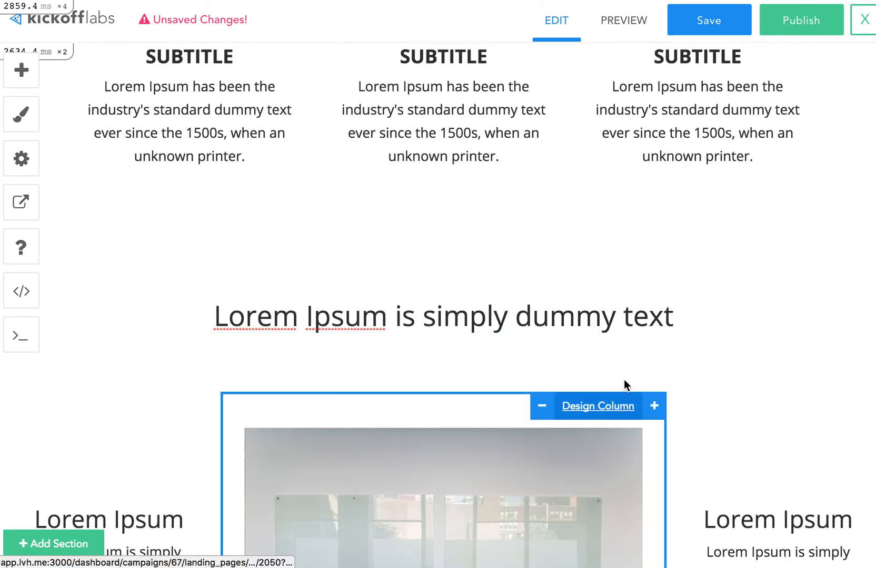
pyautogui.scroll(5, 618, 361)
pyautogui.scroll(5, 618, 363)
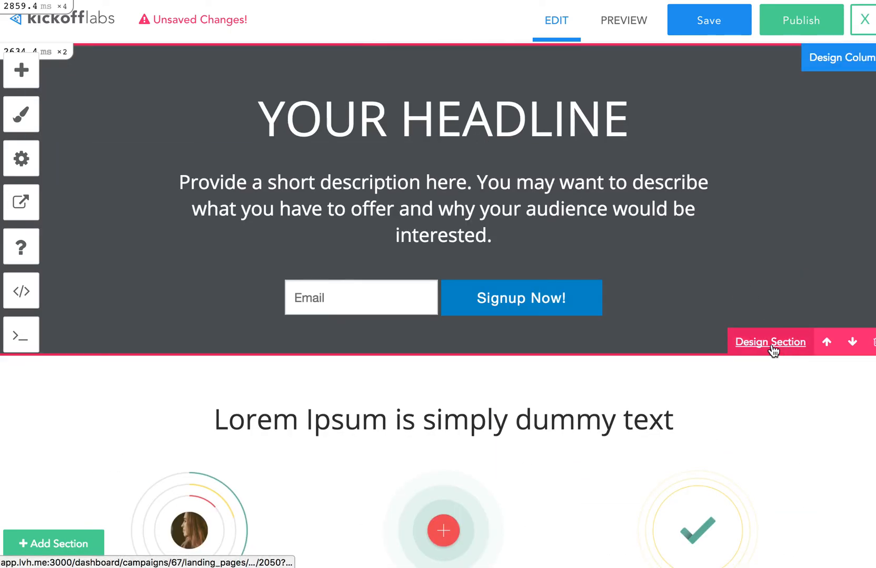
pyautogui.click(770, 343)
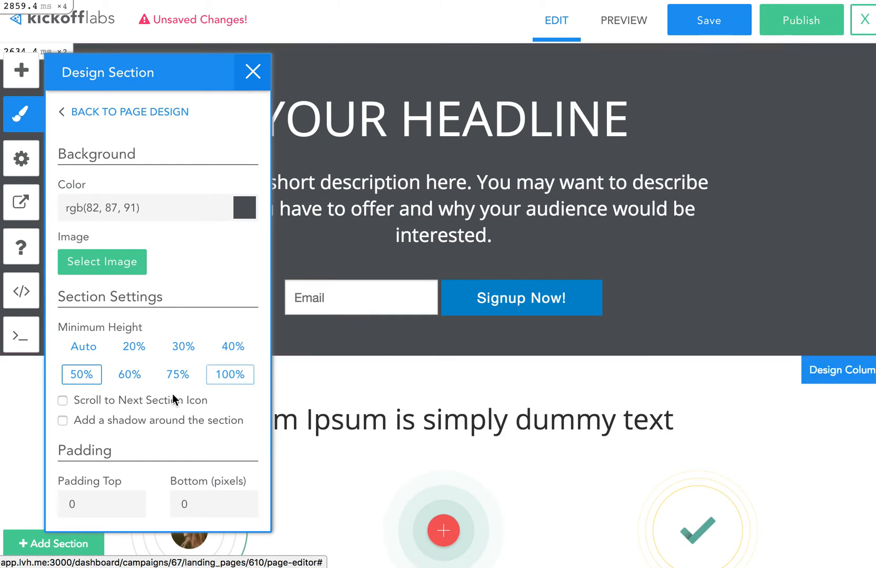
pyautogui.click(178, 376)
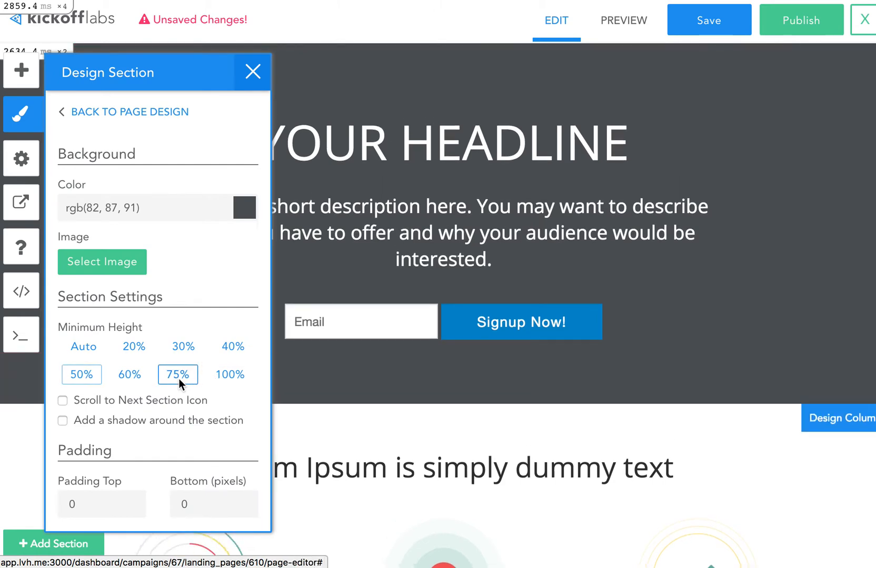
# Set the headline section's top and bottom padding to 50 pixels each.
pyautogui.doubleClick(90, 506)
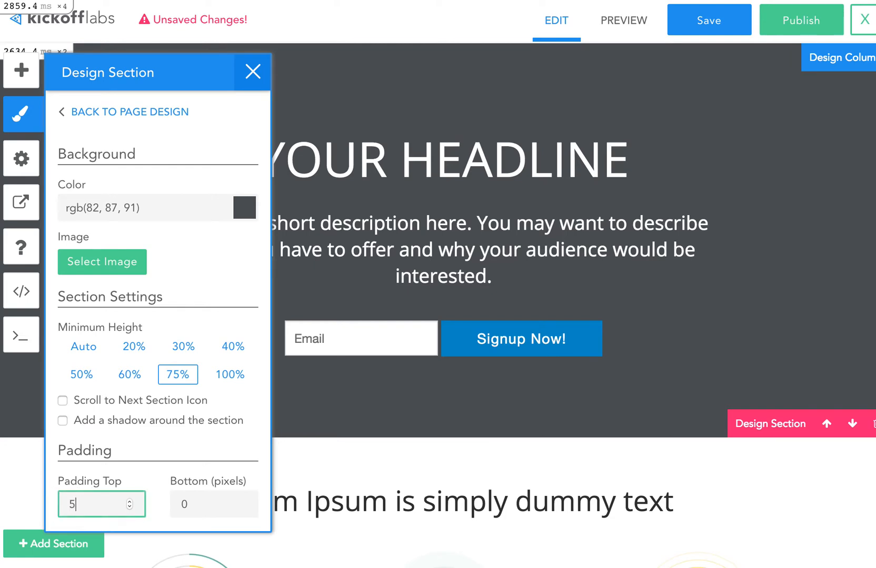
pyautogui.press('Tab')
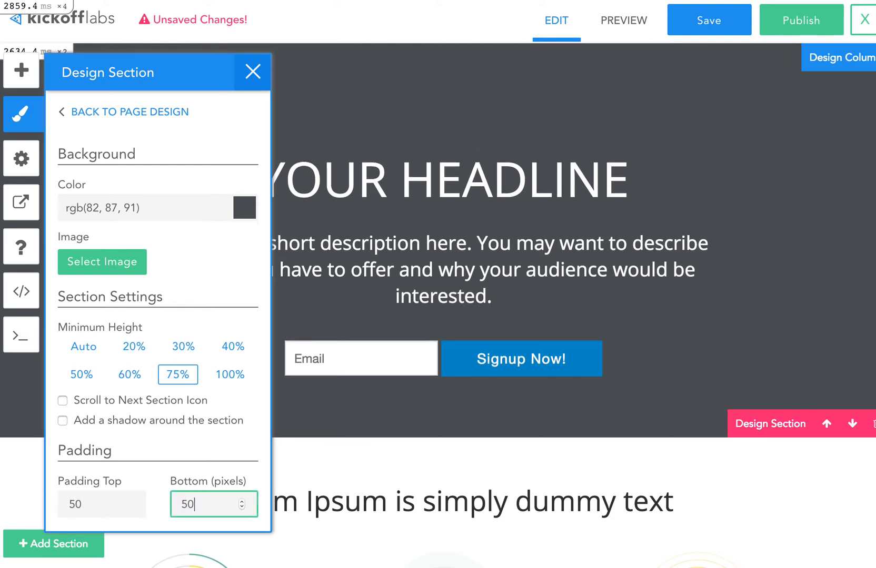
pyautogui.write('50')
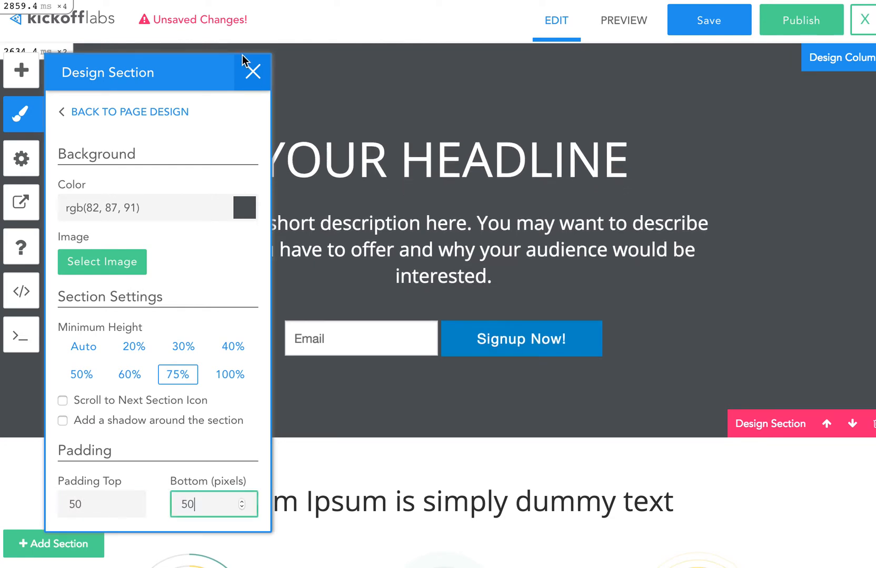
pyautogui.click(253, 73)
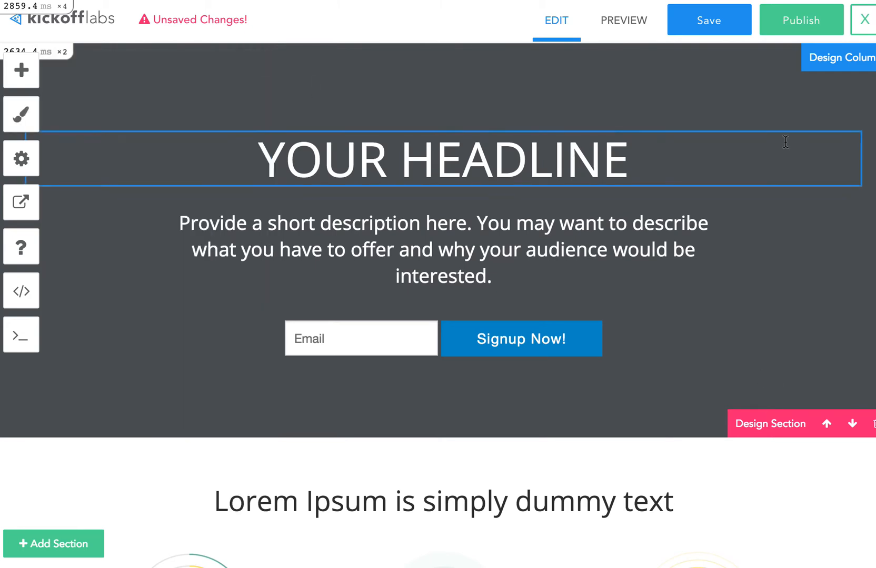
# Use the pier-at-sunset picture from the Places images as the headline section's background image.
pyautogui.click(771, 424)
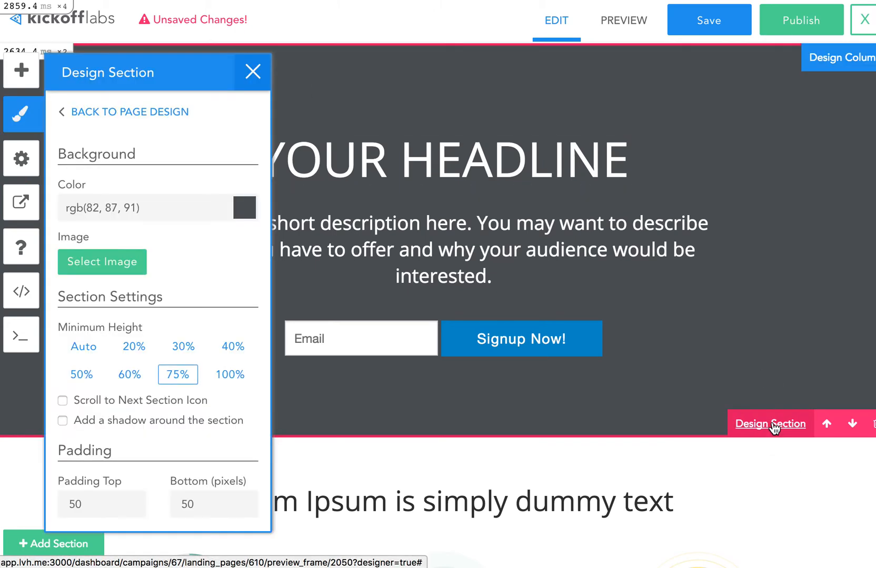
pyautogui.click(139, 254)
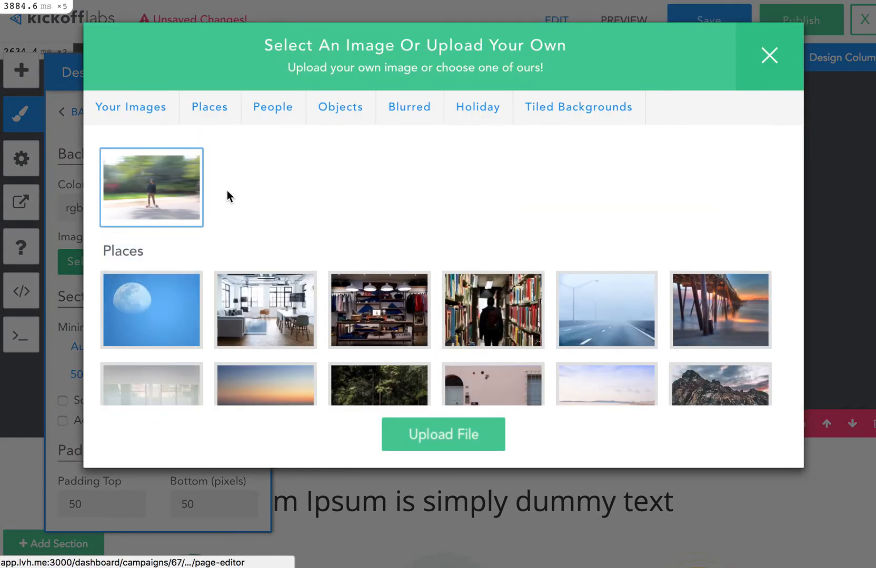
pyautogui.click(718, 313)
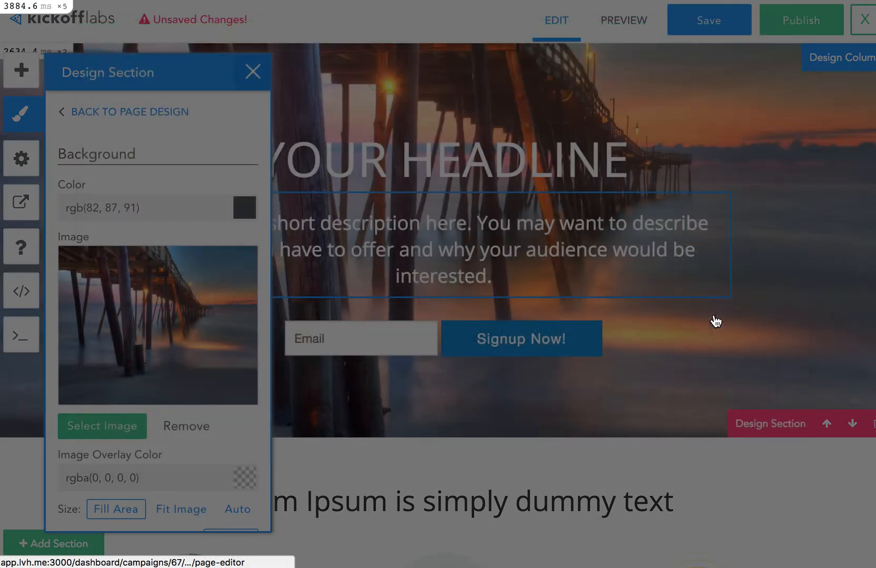
# Set the headline section's image overlay colour to rgba(0, 0, 0, 0.62).
pyautogui.click(172, 480)
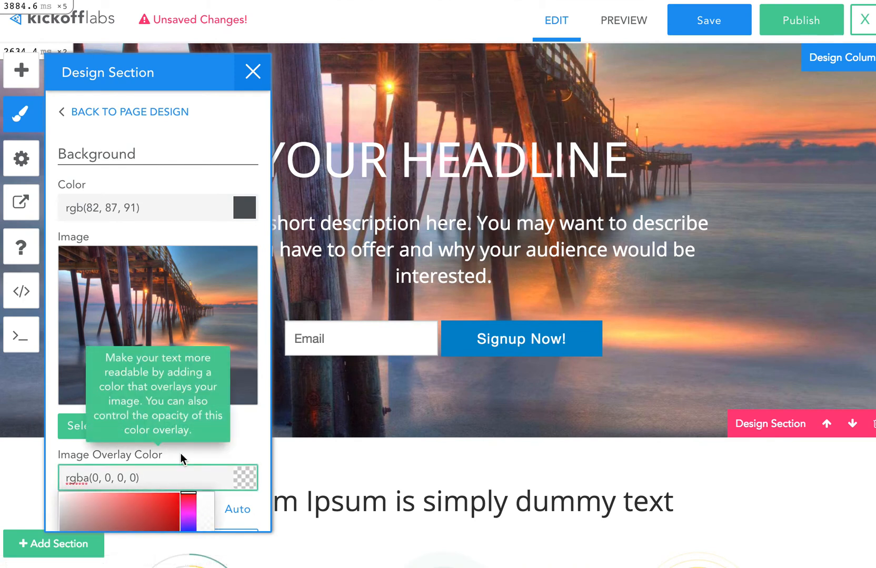
pyautogui.scroll(-3, 181, 458)
pyautogui.moveTo(207, 473); pyautogui.dragTo(205, 410)
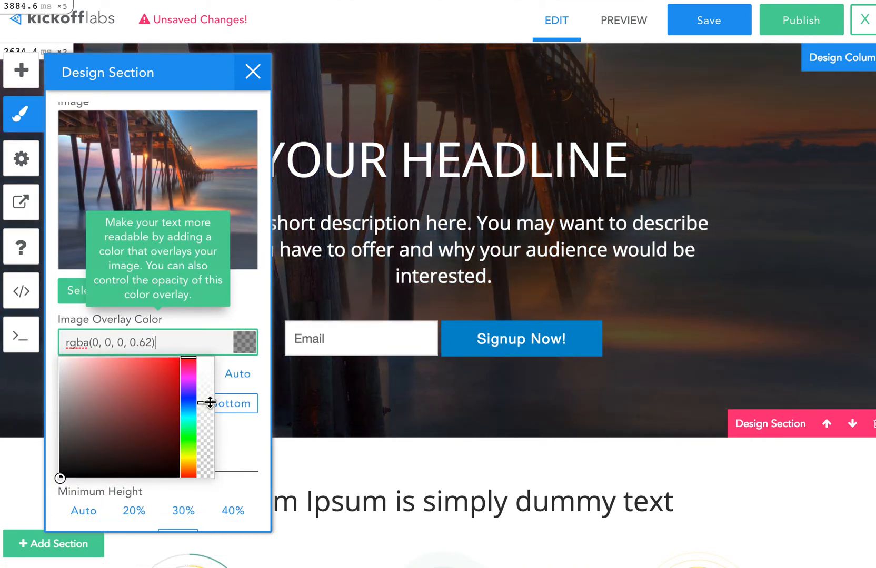
pyautogui.click(253, 72)
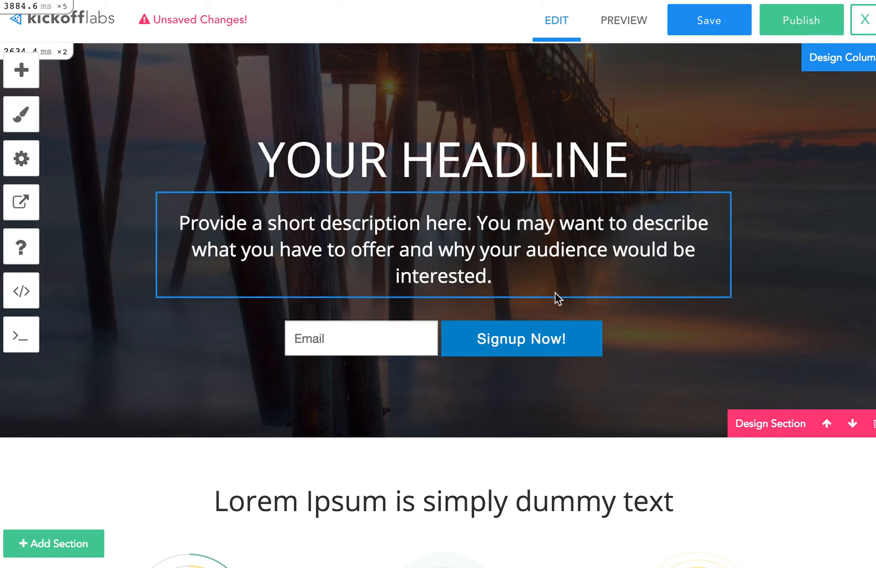
# Limit the content of the headline section's column to a maximum width of 500 pixels.
pyautogui.click(835, 63)
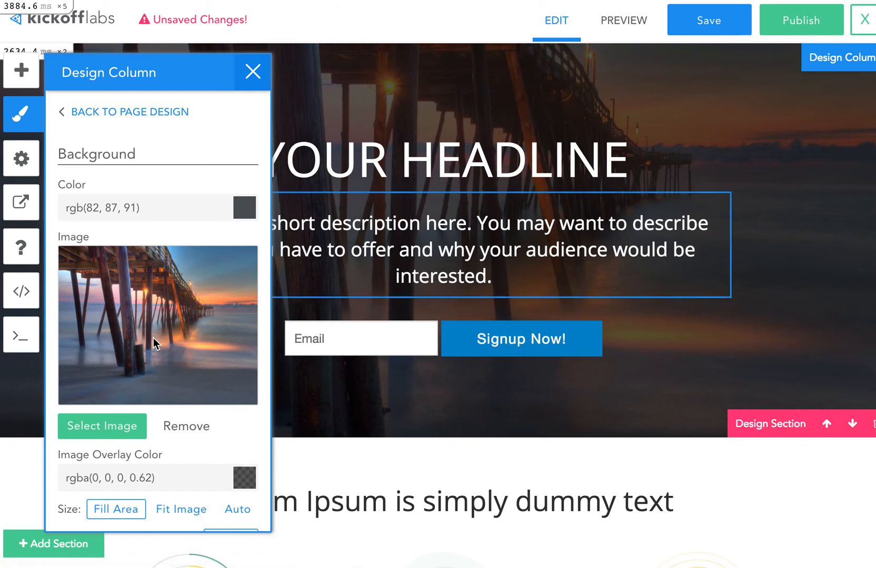
pyautogui.scroll(-5, 153, 337)
pyautogui.scroll(-4, 163, 353)
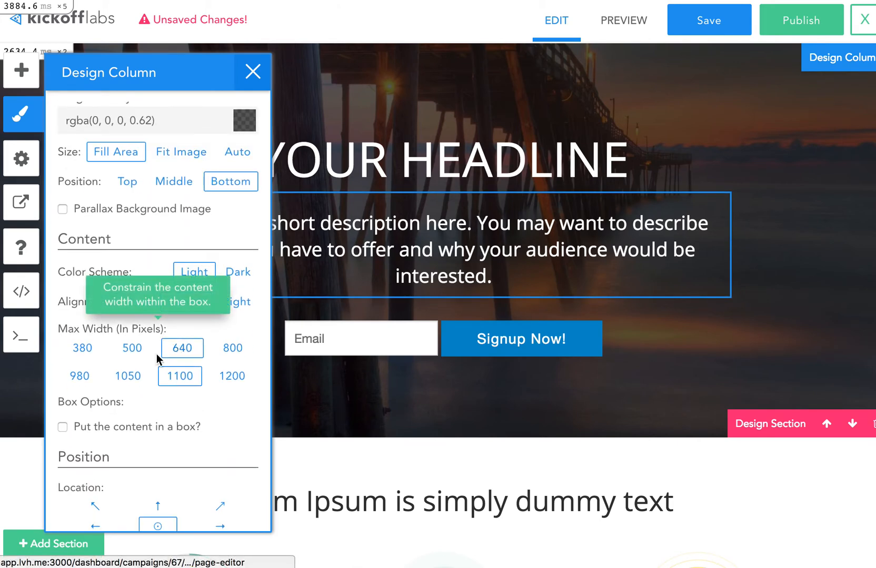
pyautogui.click(132, 348)
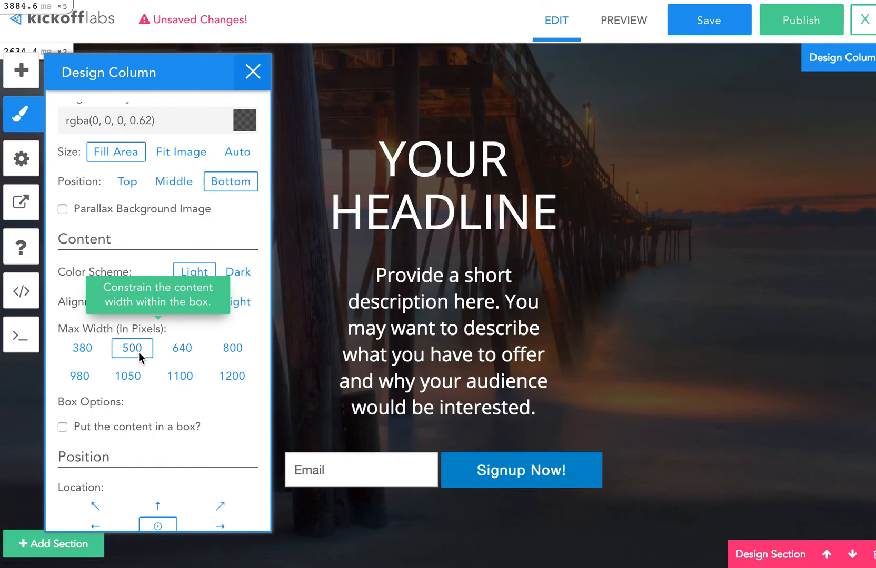
# Delete the short description row between the headline and the signup form.
pyautogui.moveTo(393, 331)
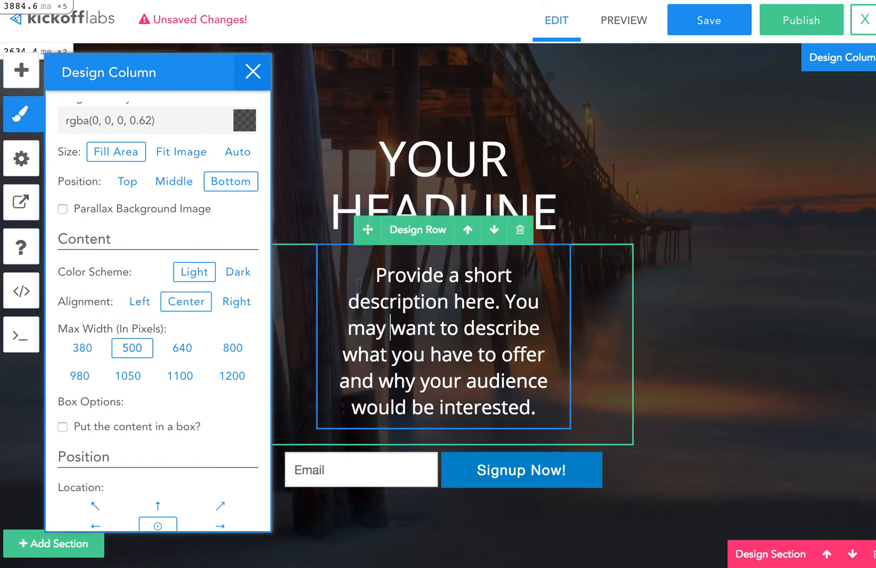
pyautogui.click(521, 233)
pyautogui.click(391, 319)
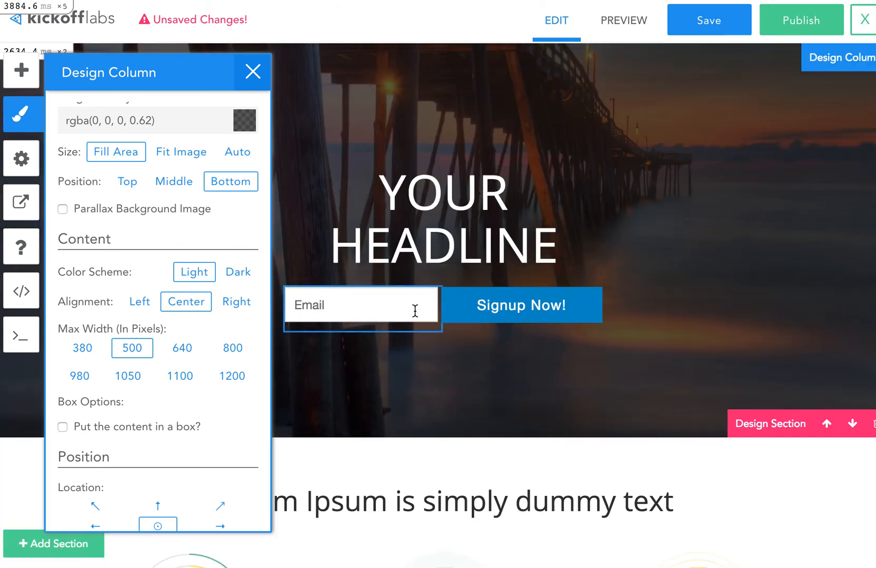
# Add a plain paragraph block from the Text content between the headline and the signup form, and trim it to its first sentence.
pyautogui.click(33, 70)
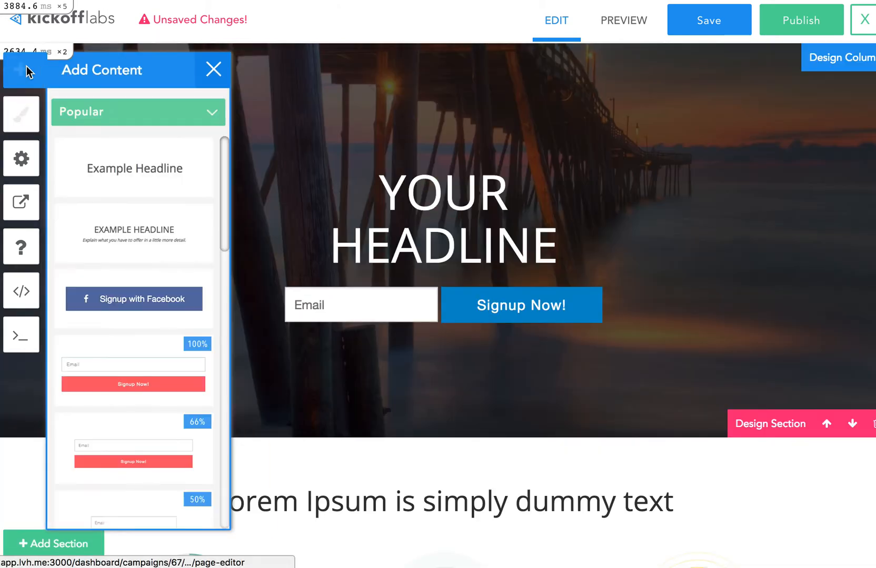
pyautogui.scroll(-15, 133, 241)
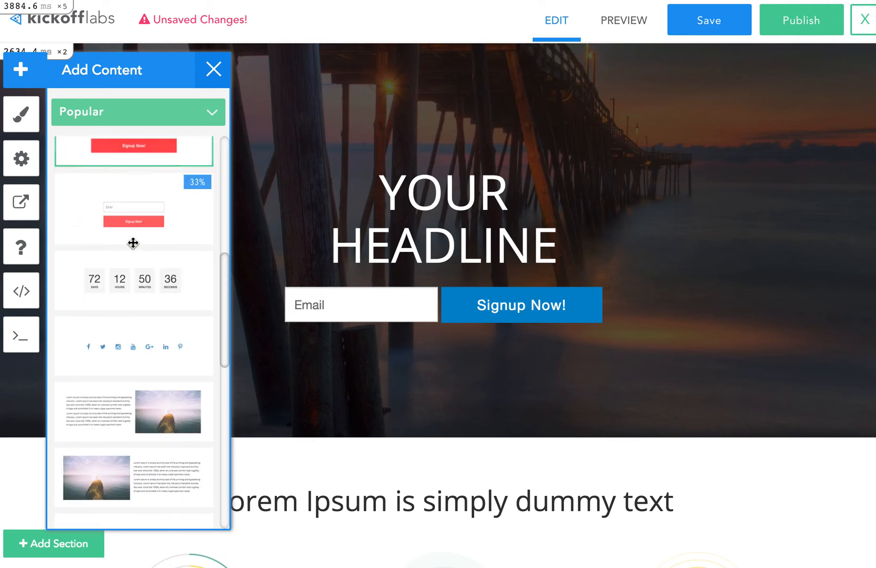
pyautogui.scroll(15, 132, 243)
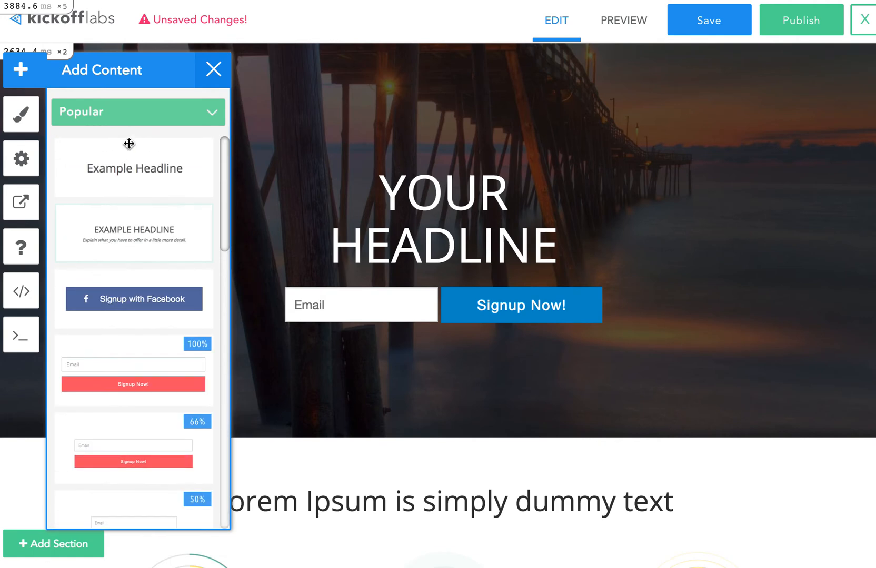
pyautogui.click(128, 112)
pyautogui.click(86, 219)
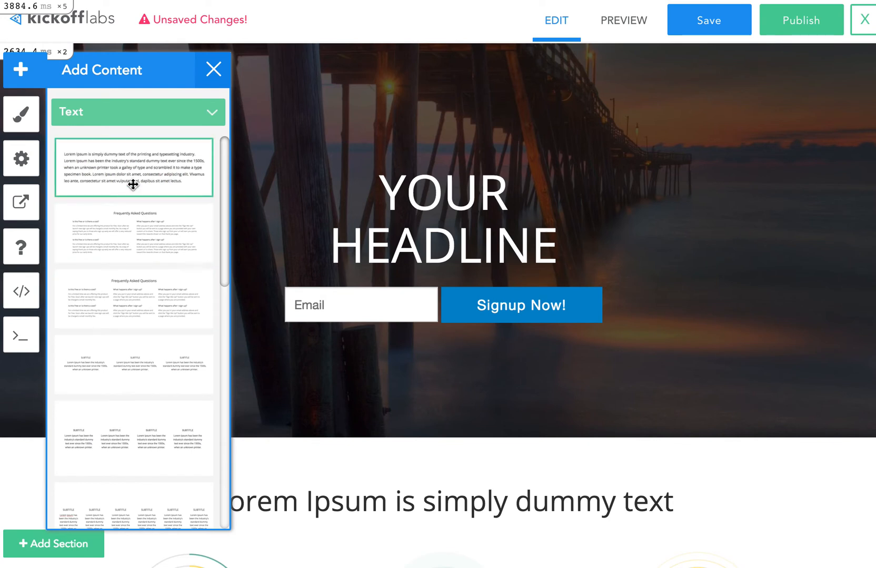
pyautogui.moveTo(171, 190); pyautogui.dragTo(491, 291)
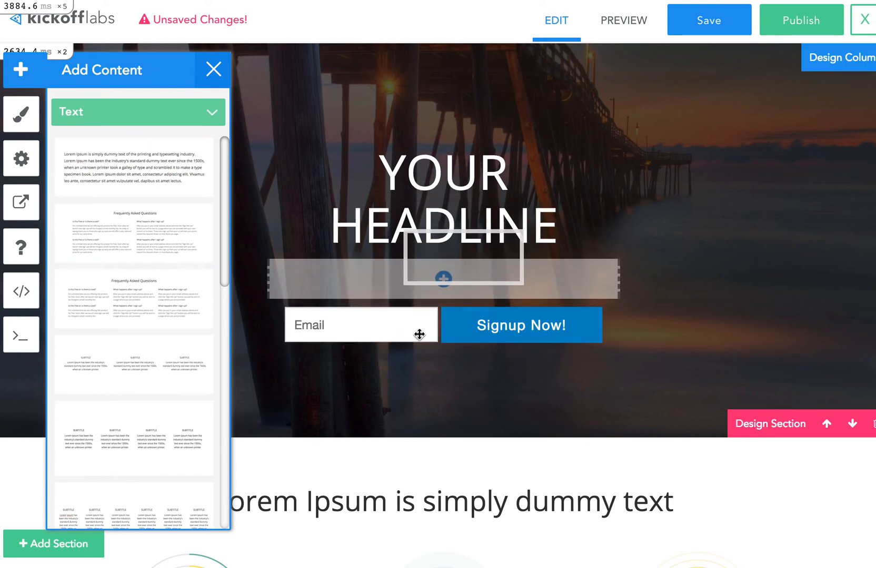
pyautogui.moveTo(418, 334); pyautogui.dragTo(402, 365)
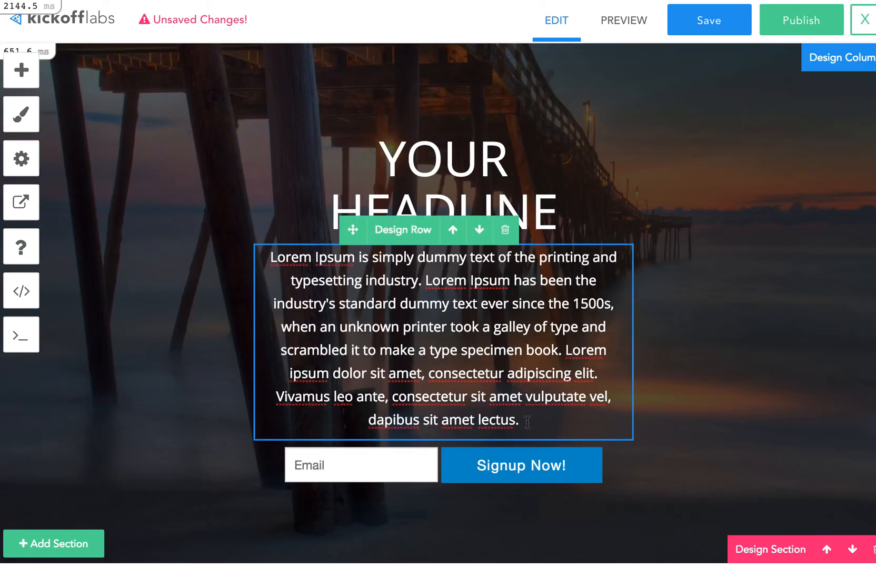
pyautogui.moveTo(526, 422); pyautogui.dragTo(441, 284)
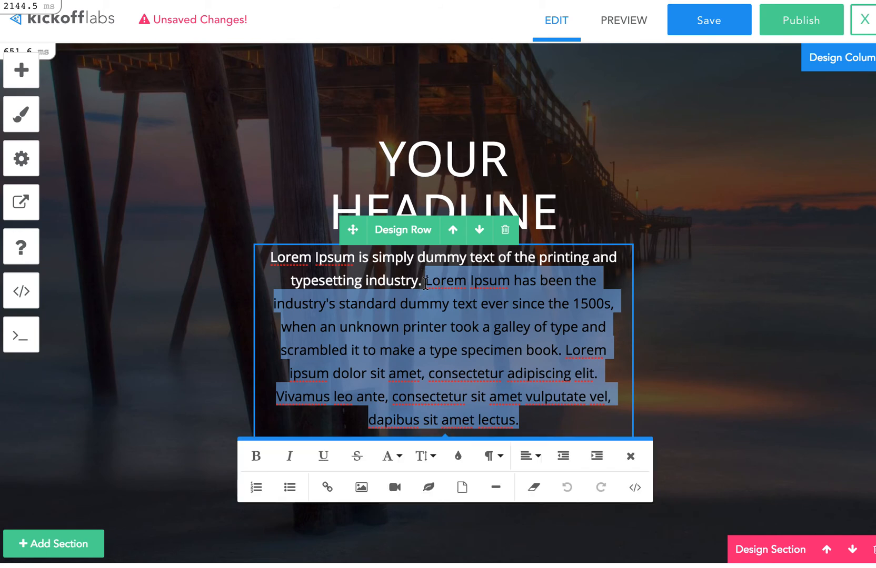
pyautogui.press('BackSpace')
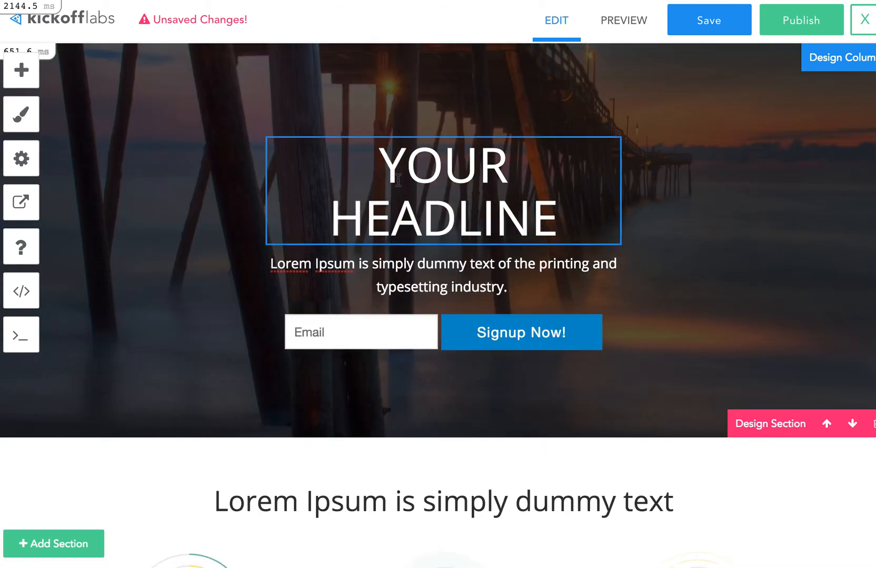
# Put the headline column's content in a box with the background colour rgba(255, 255, 255, 0.81).
pyautogui.click(830, 61)
pyautogui.scroll(-6, 140, 314)
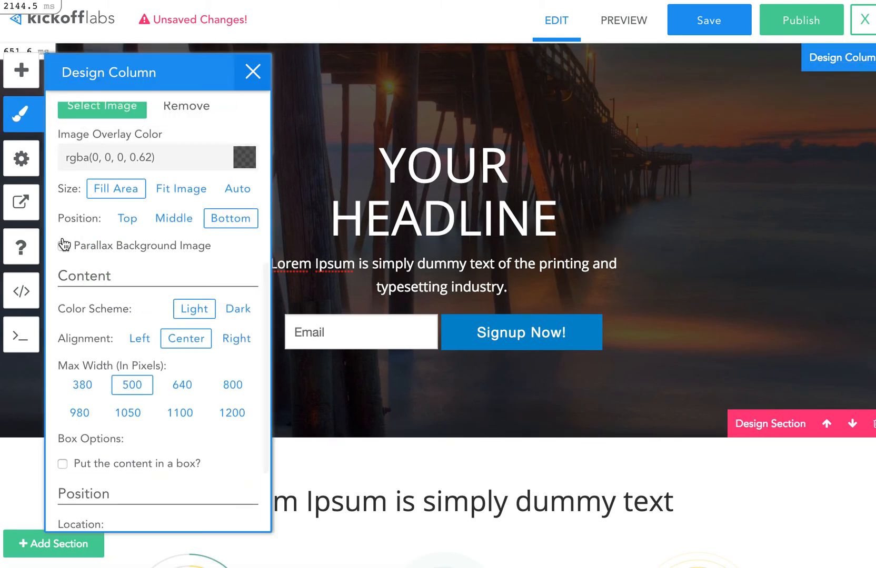
pyautogui.scroll(-2, 71, 359)
pyautogui.click(64, 352)
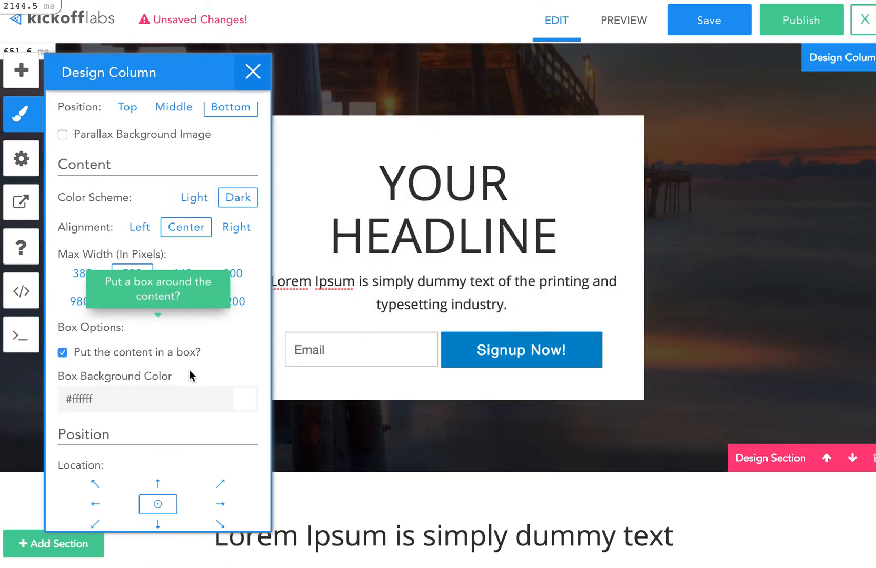
pyautogui.click(247, 400)
pyautogui.scroll(-1, 88, 445)
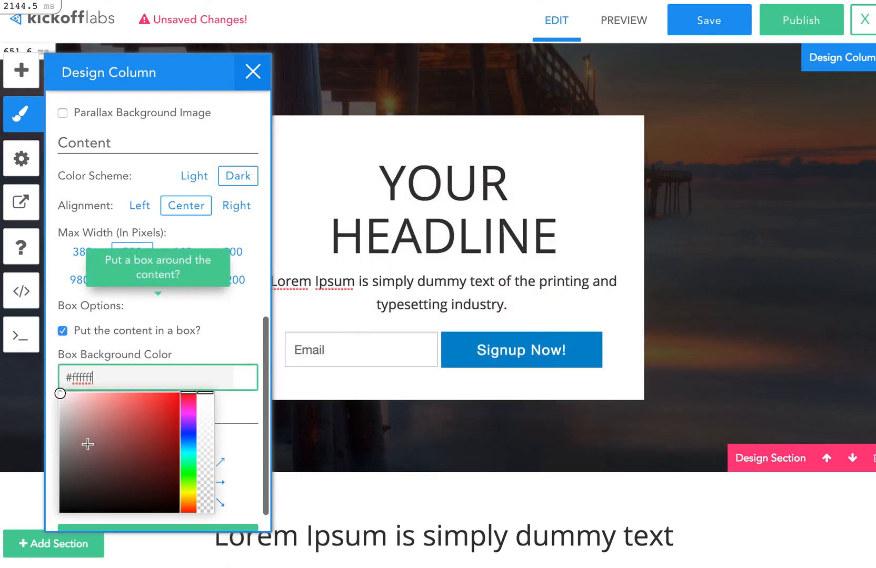
pyautogui.moveTo(204, 403); pyautogui.dragTo(211, 382)
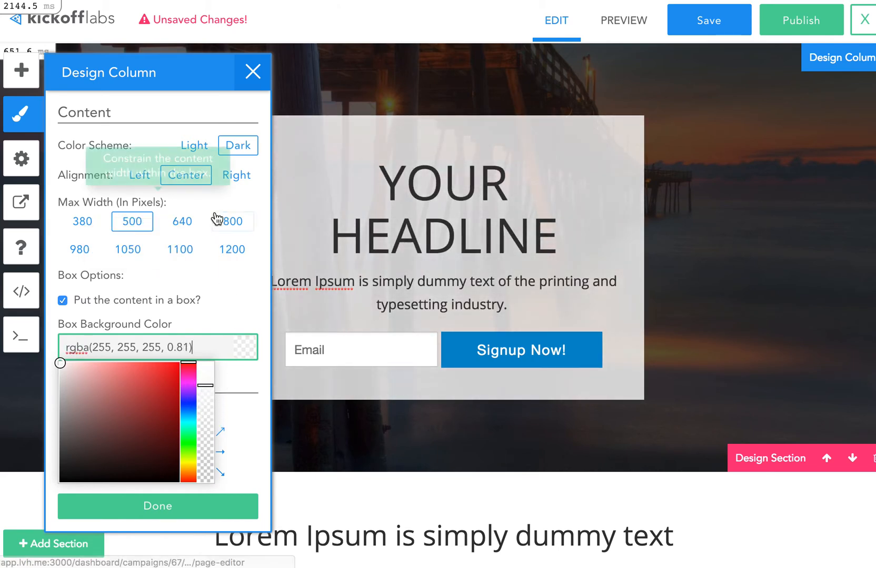
# Try right alignment for the boxed headline content and return it to centre.
pyautogui.click(236, 182)
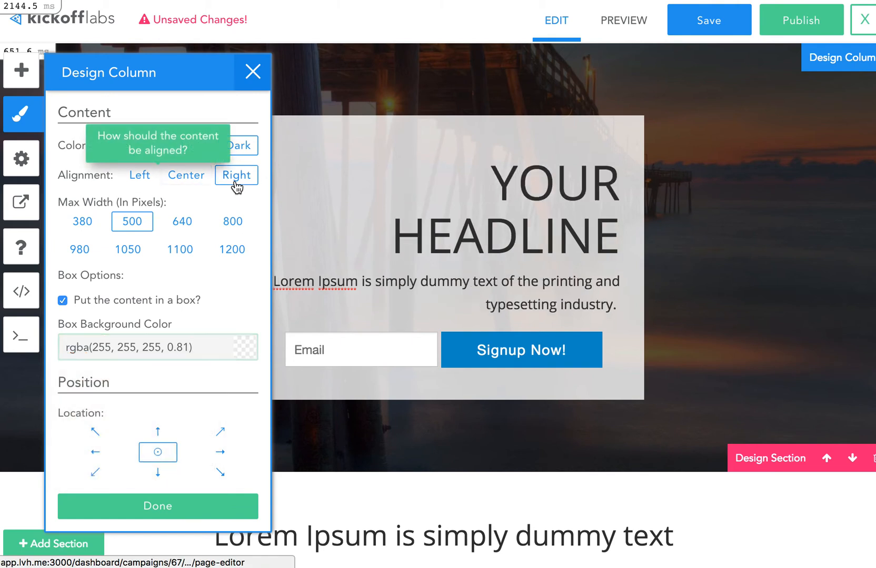
pyautogui.click(191, 182)
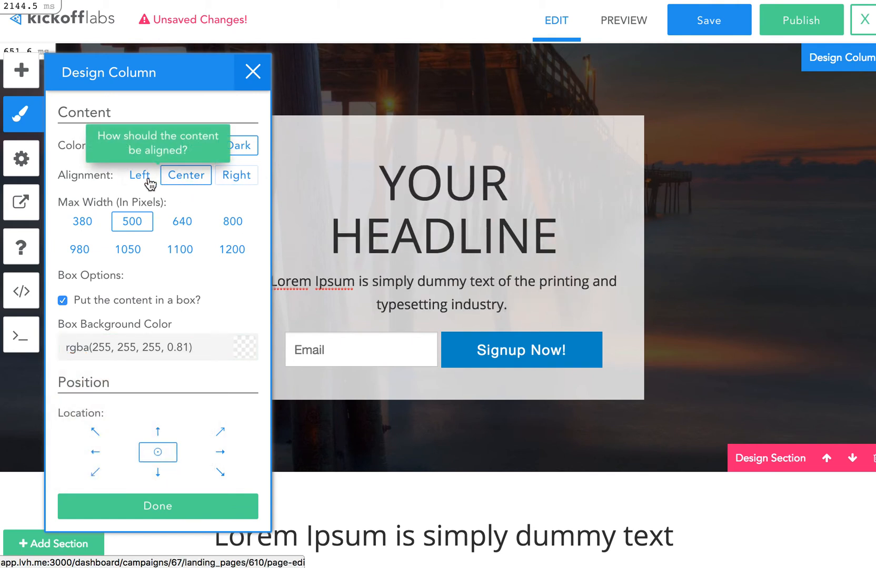
# Position the boxed headline content at the middle-right location of its column.
pyautogui.click(220, 452)
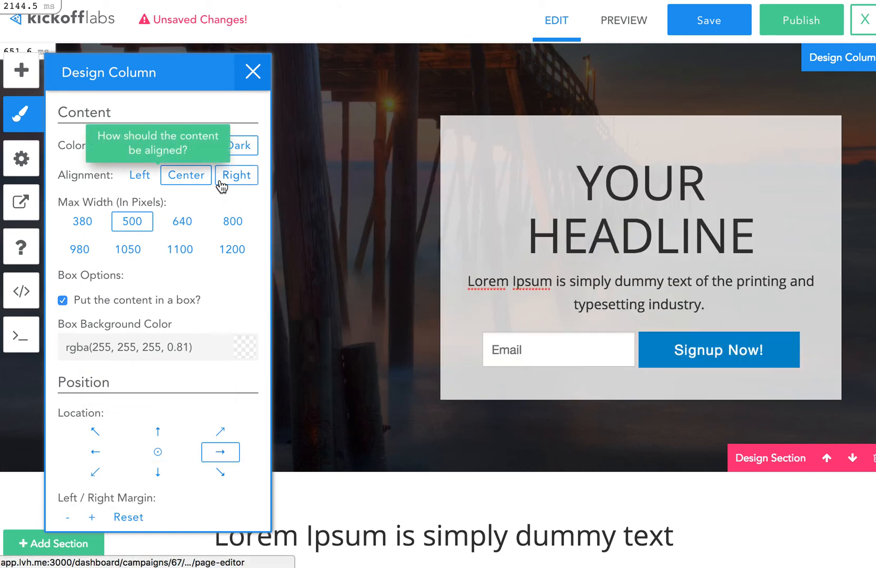
pyautogui.click(253, 71)
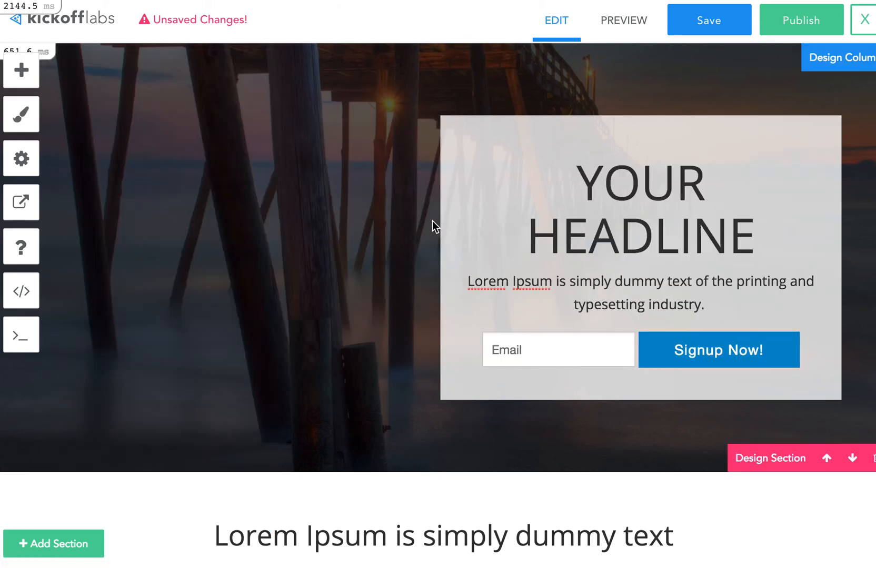
pyautogui.scroll(-2, 311, 248)
pyautogui.scroll(2, 312, 244)
# Set the bottom padding of the section with the meeting room image to 100 pixels.
pyautogui.scroll(-5, 344, 302)
pyautogui.scroll(-10, 389, 271)
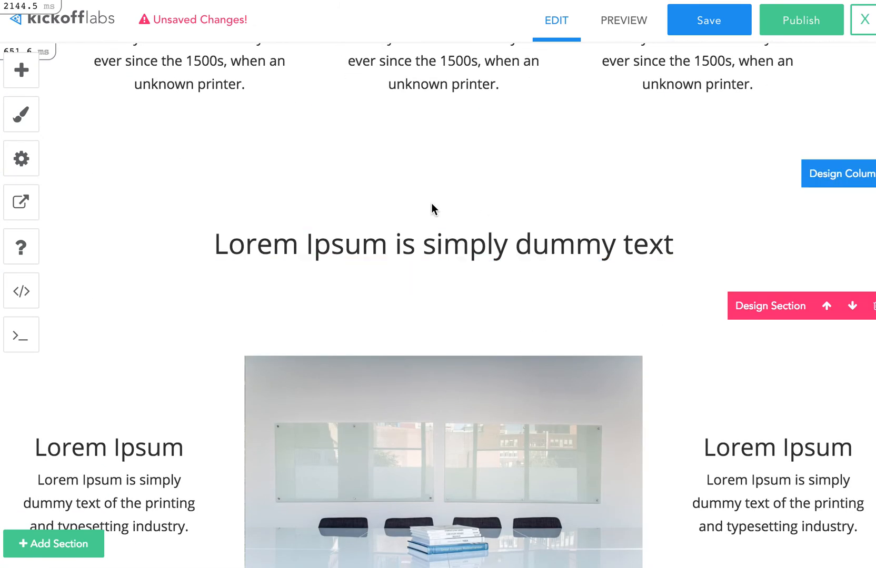
pyautogui.scroll(-3, 413, 247)
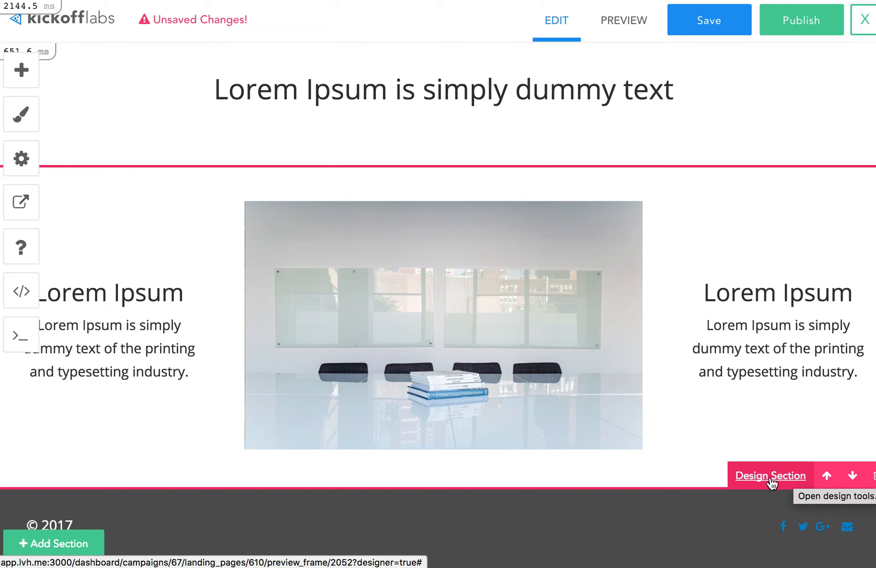
pyautogui.click(770, 478)
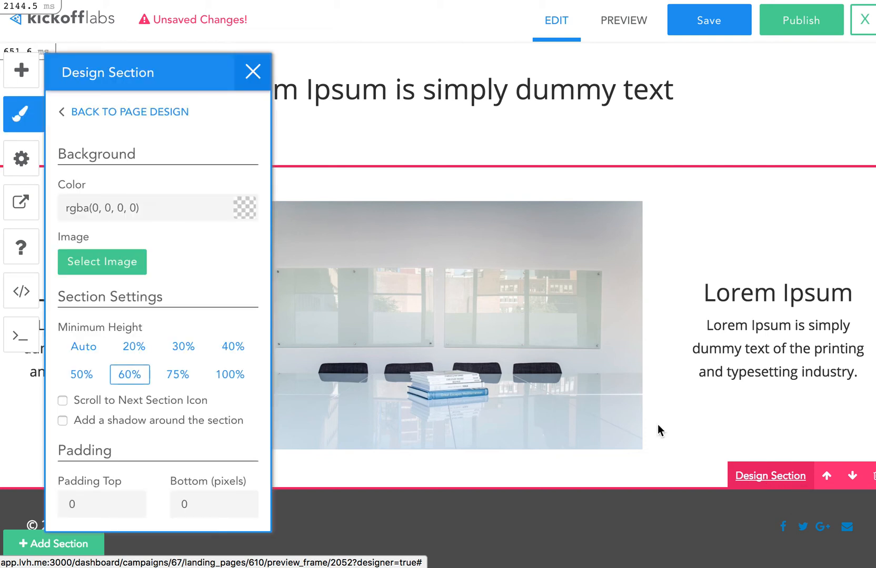
pyautogui.moveTo(190, 504); pyautogui.dragTo(129, 504)
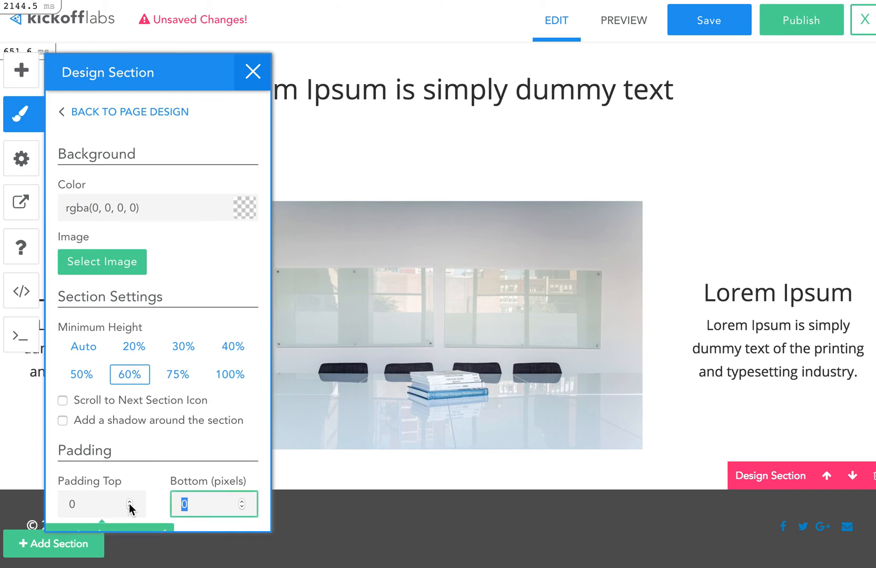
pyautogui.press('Tab')
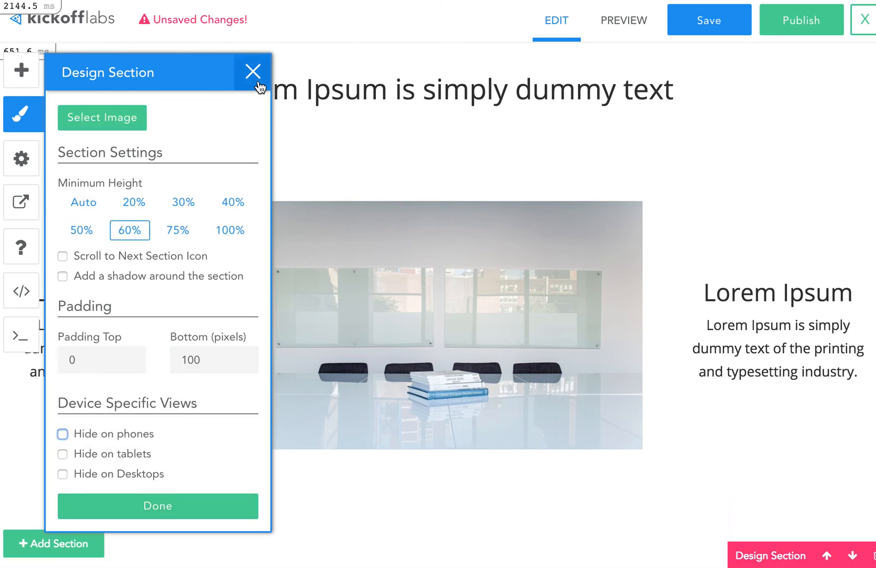
pyautogui.click(253, 71)
# Set the top padding of the section with the three subtitle columns to 50 pixels.
pyautogui.scroll(-2, 531, 513)
pyautogui.scroll(5, 486, 450)
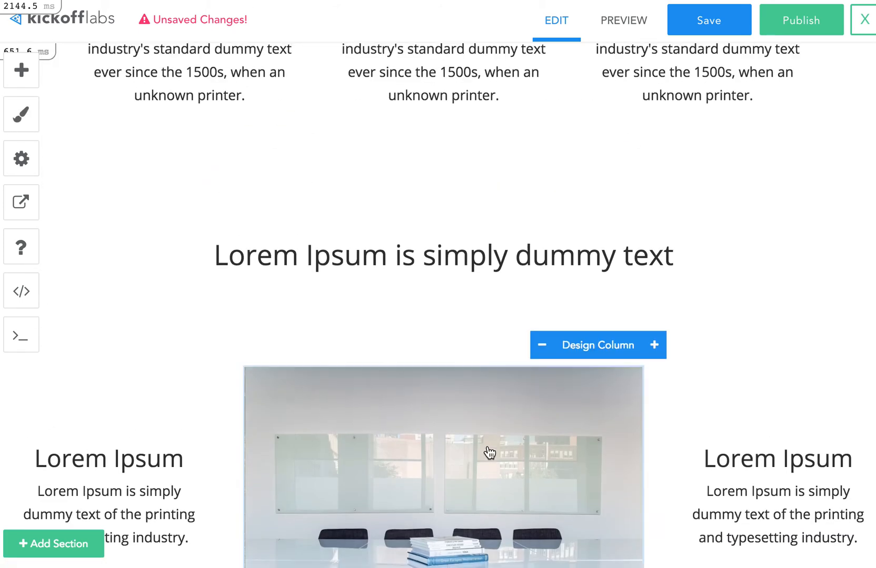
pyautogui.scroll(3, 489, 452)
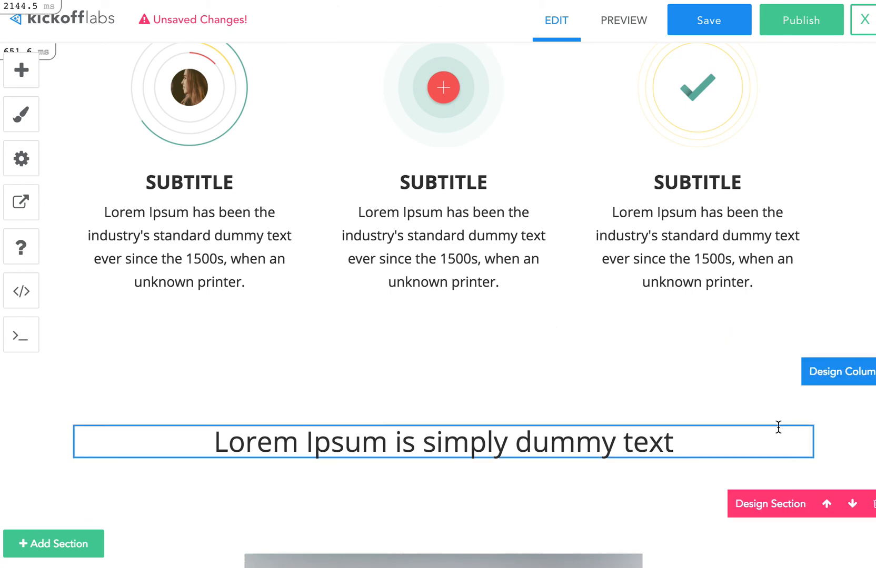
pyautogui.scroll(-1, 778, 426)
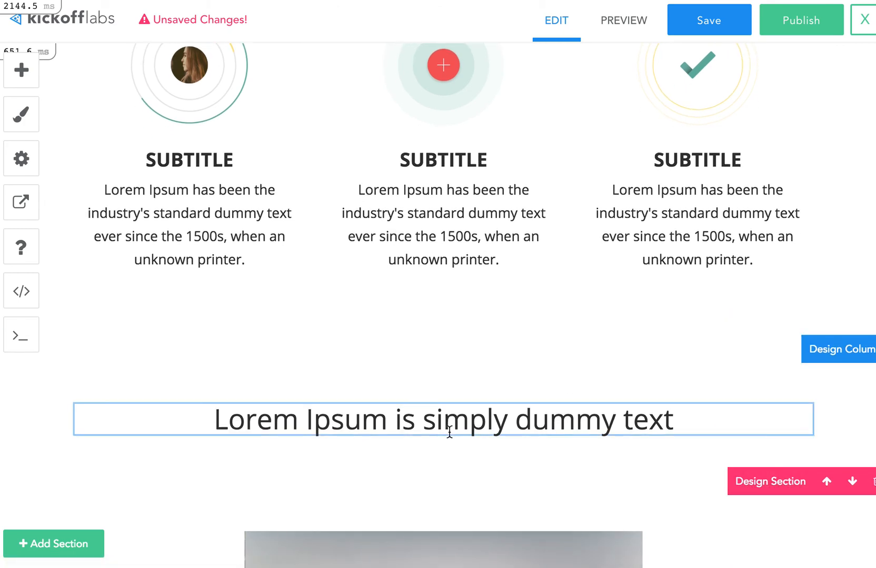
pyautogui.scroll(7, 517, 316)
pyautogui.scroll(2, 517, 316)
pyautogui.scroll(-2, 651, 453)
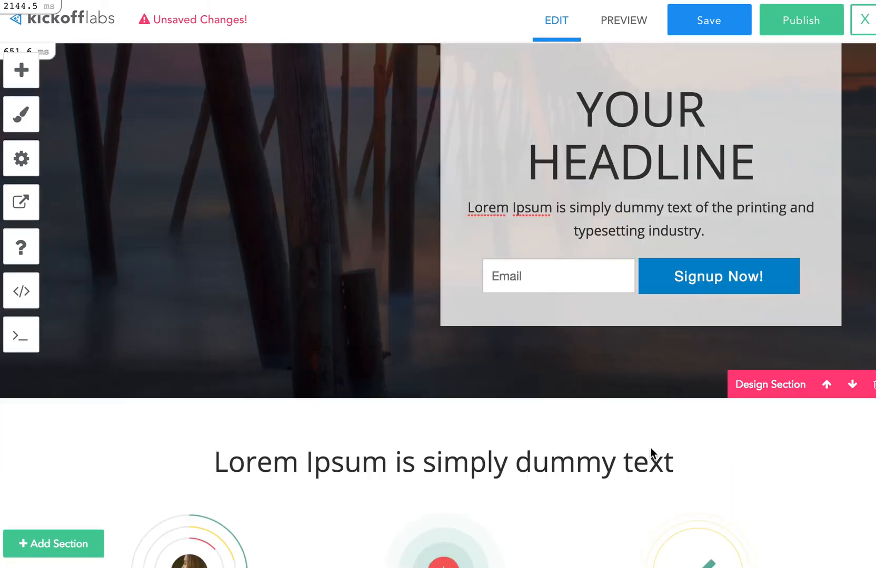
pyautogui.scroll(-6, 709, 397)
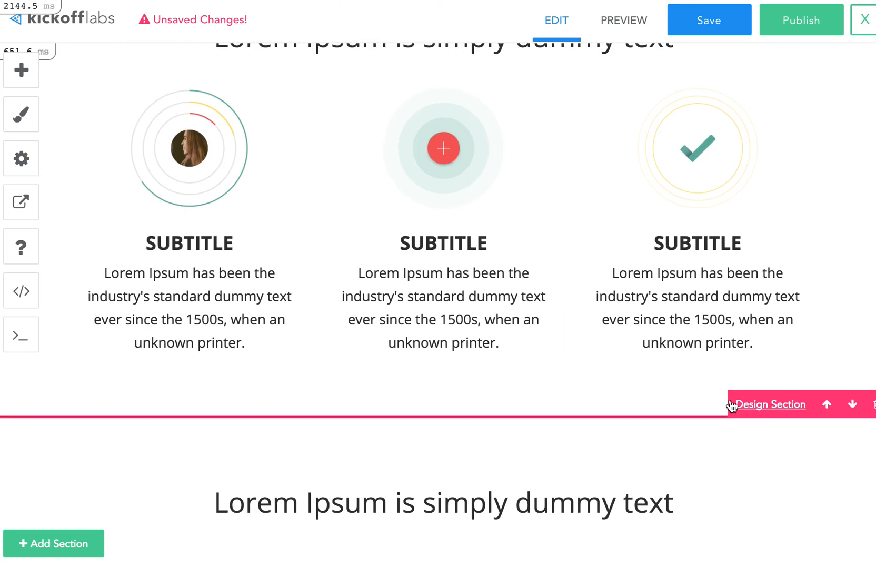
pyautogui.click(763, 405)
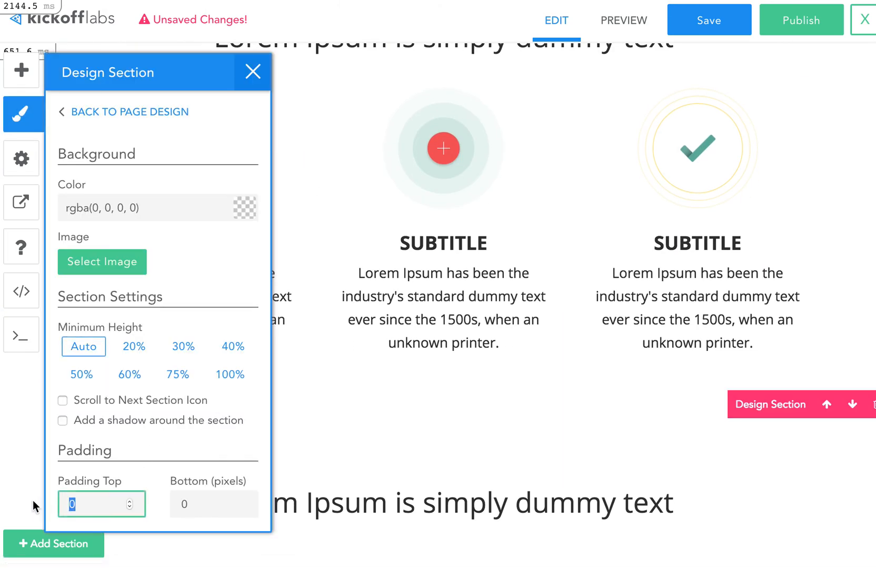
pyautogui.write('50')
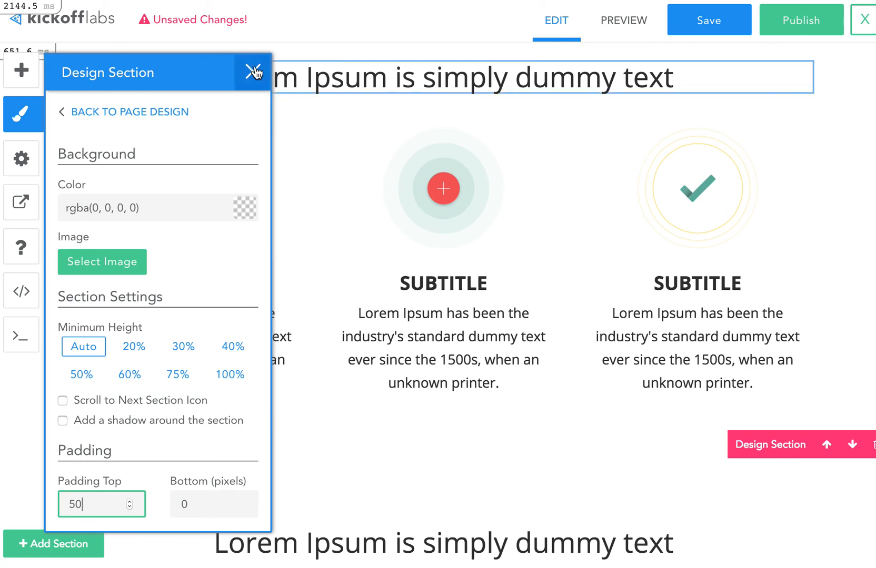
pyautogui.click(257, 72)
# Position the boxed headline content at the middle-left location of its column.
pyautogui.scroll(8, 425, 232)
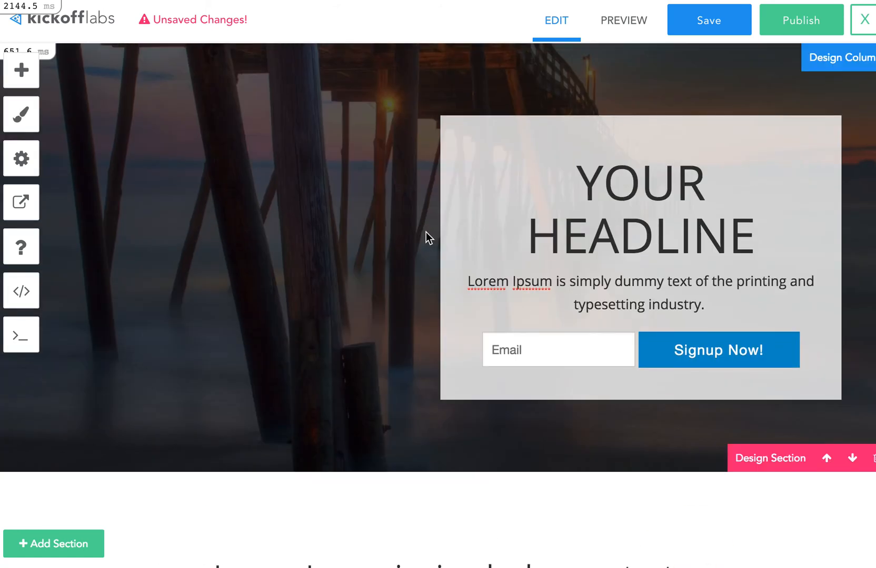
pyautogui.scroll(-5, 378, 323)
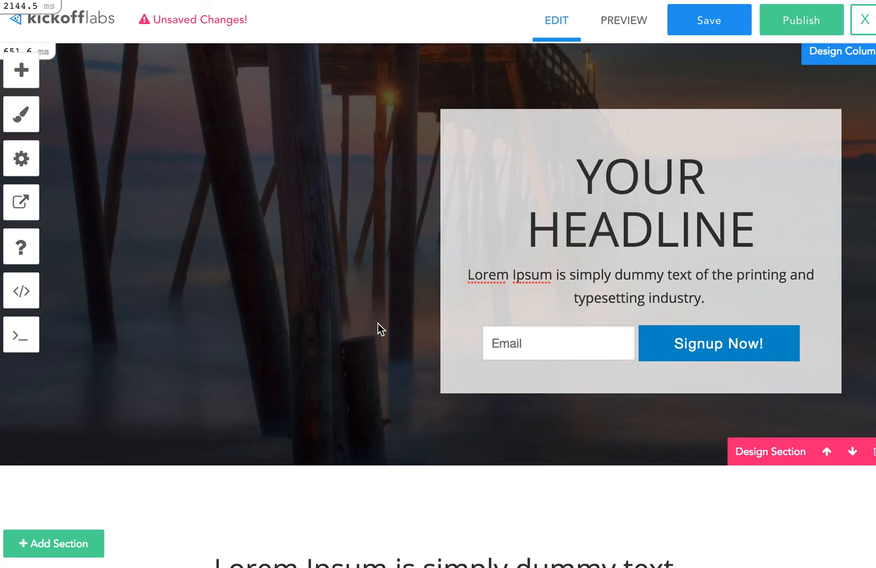
pyautogui.scroll(5, 378, 323)
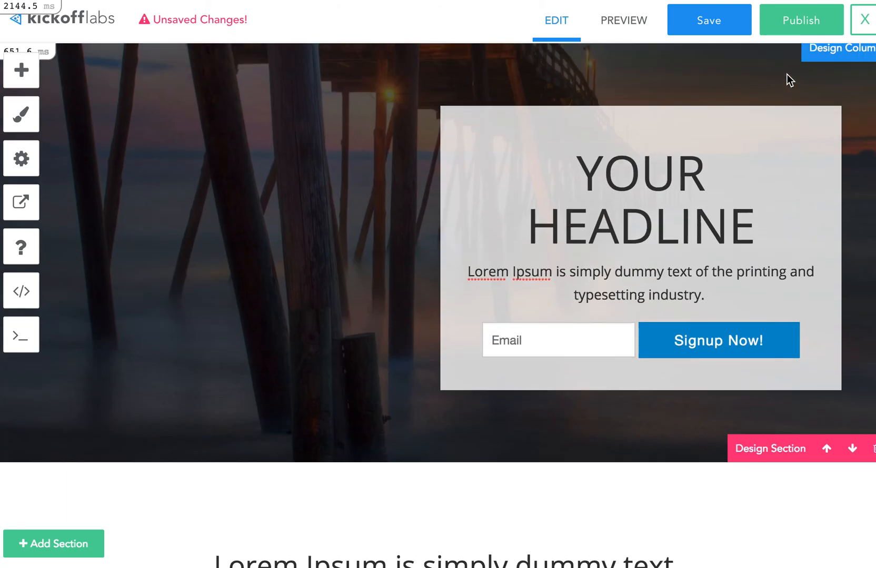
pyautogui.scroll(-1, 797, 61)
pyautogui.click(829, 52)
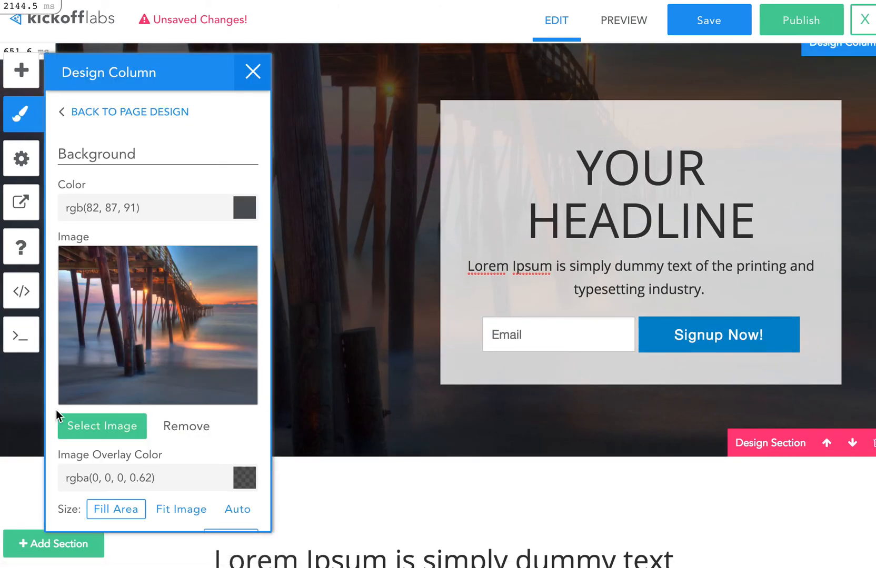
pyautogui.scroll(-8, 156, 371)
pyautogui.scroll(-3, 157, 376)
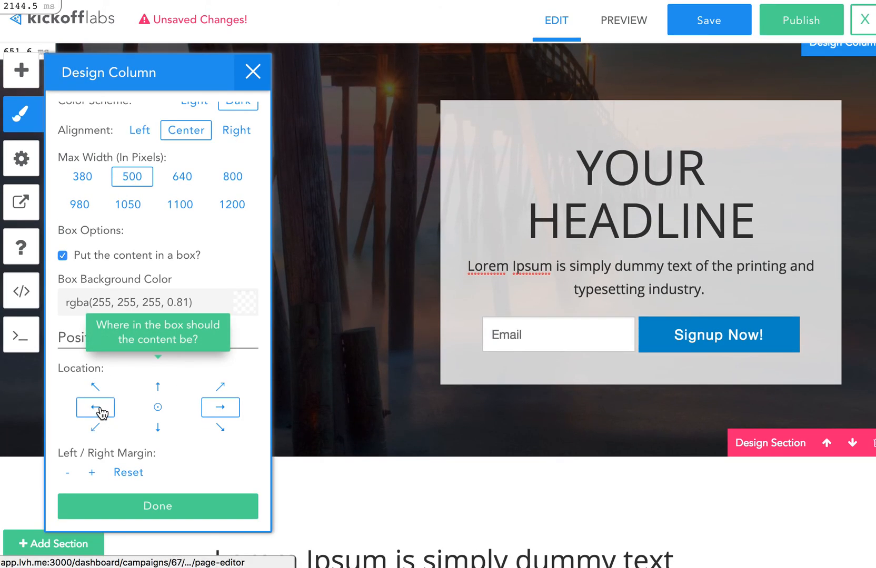
pyautogui.click(95, 407)
pyautogui.click(257, 88)
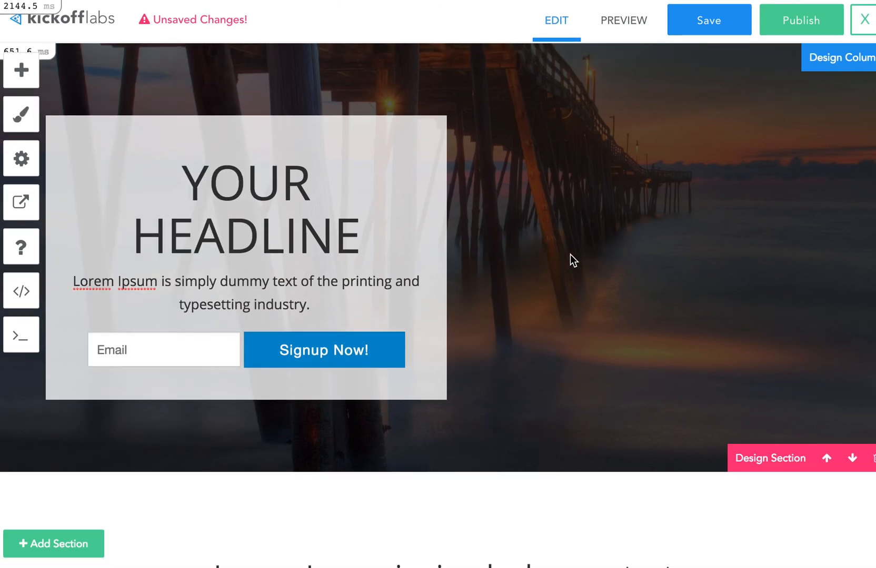
# Review the page layout from the headline section through the three subtitle columns, checking the spacing between sections.
pyautogui.scroll(-6, 570, 255)
pyautogui.scroll(-13, 569, 254)
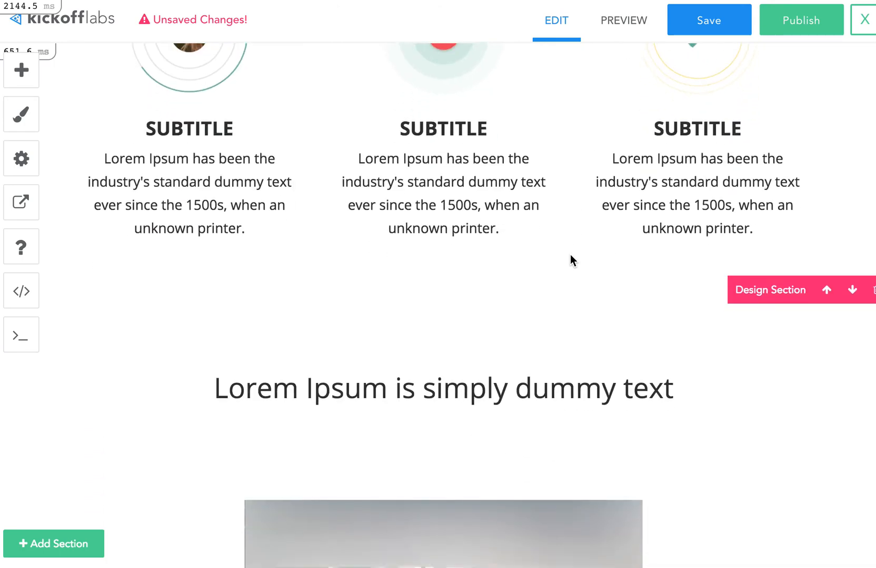
pyautogui.scroll(6, 570, 257)
pyautogui.scroll(13, 571, 258)
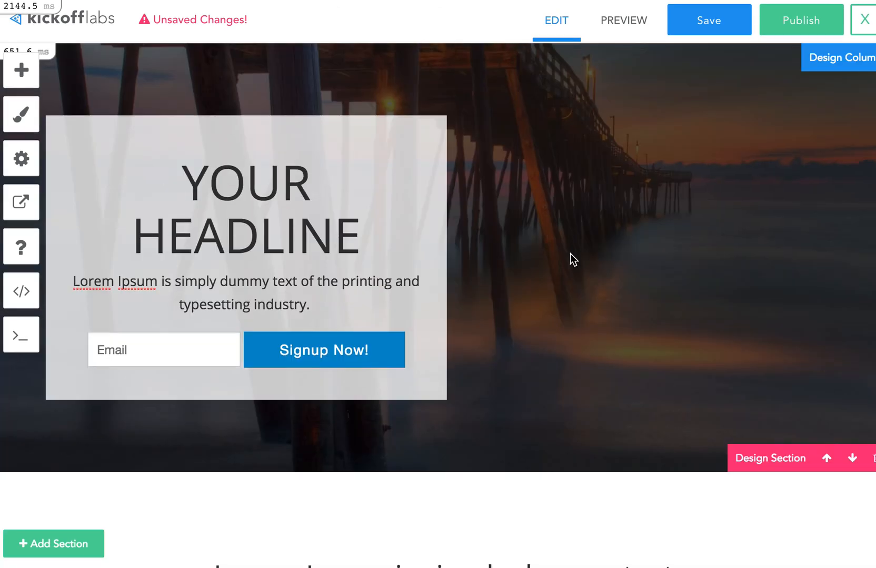
pyautogui.scroll(-10, 571, 258)
pyautogui.scroll(6, 570, 253)
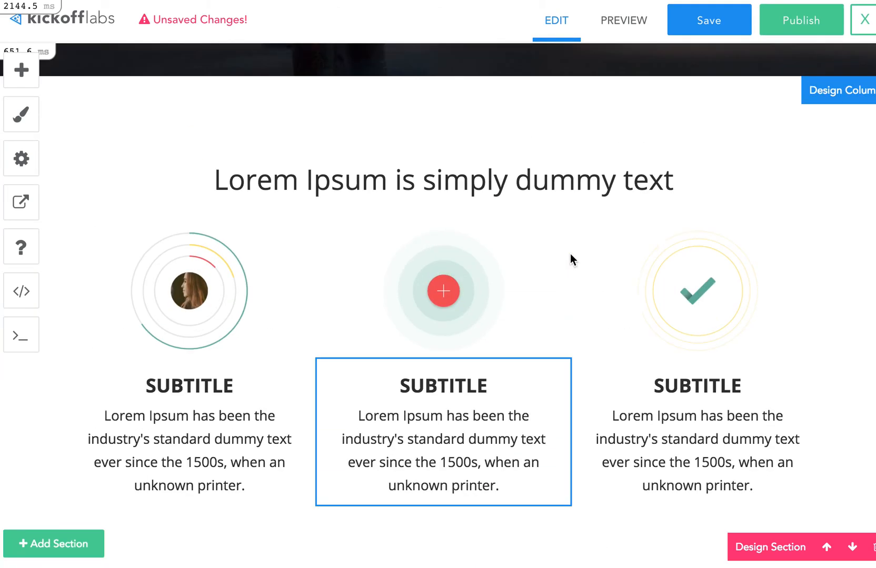
pyautogui.scroll(-4, 569, 253)
pyautogui.scroll(-4, 571, 254)
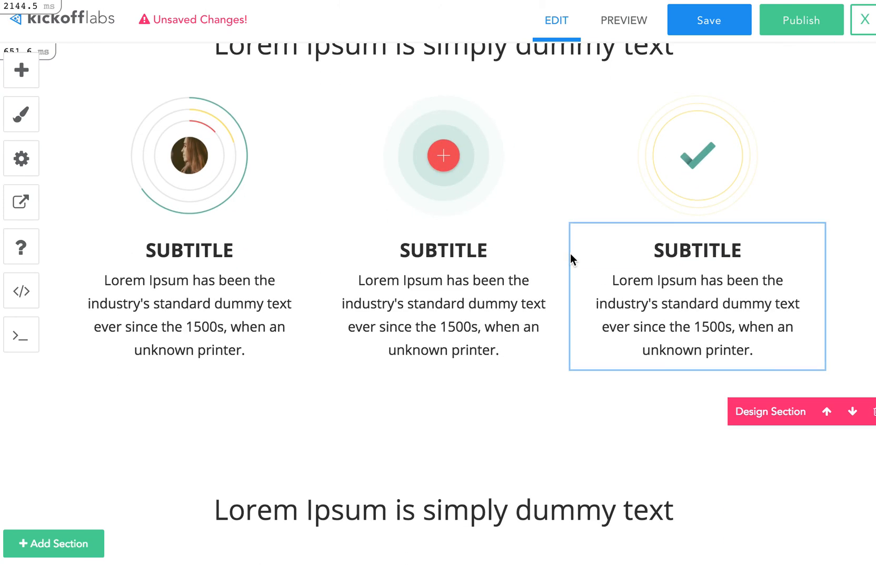
pyautogui.scroll(3, 570, 255)
pyautogui.scroll(-1, 571, 255)
# Hide the section with the meeting room image on phones and tablets, and save the page draft.
pyautogui.scroll(-11, 570, 253)
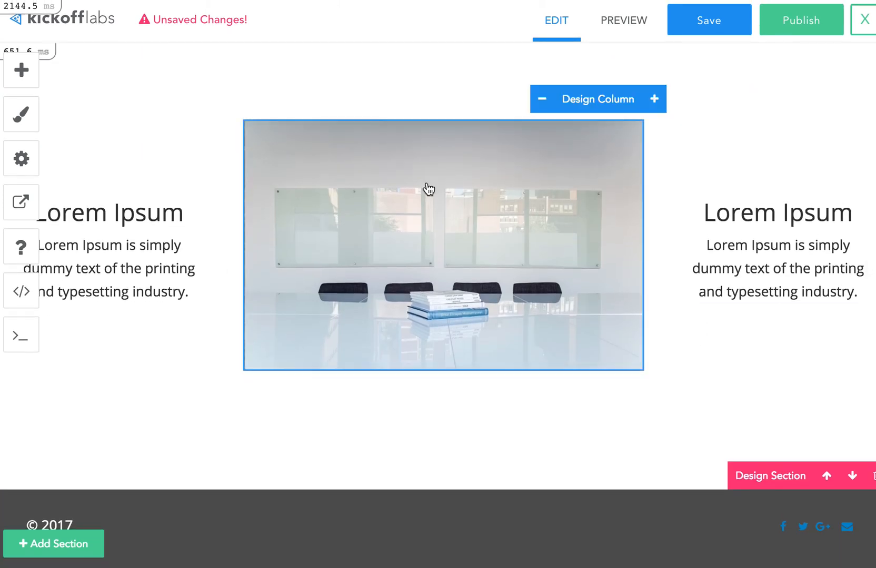
pyautogui.click(776, 476)
pyautogui.scroll(-3, 163, 405)
pyautogui.scroll(-1, 163, 404)
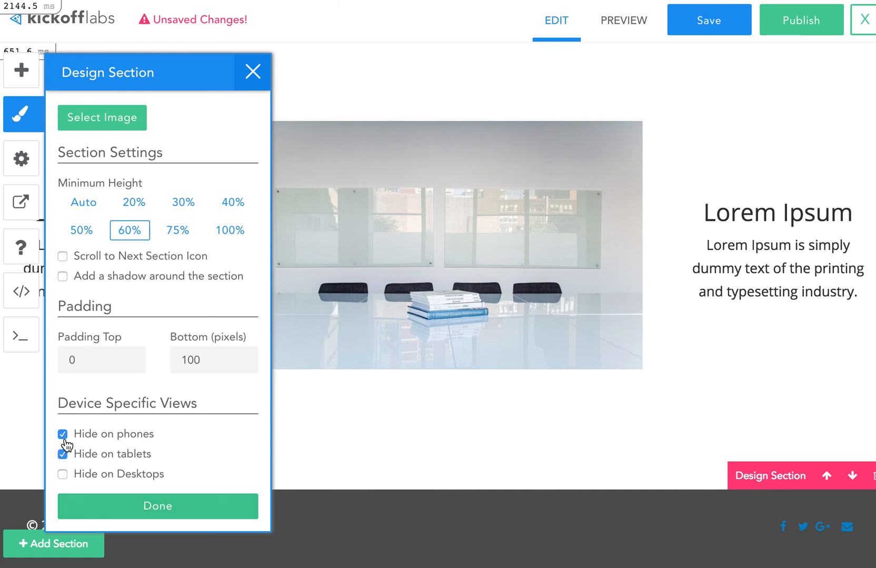
pyautogui.click(158, 508)
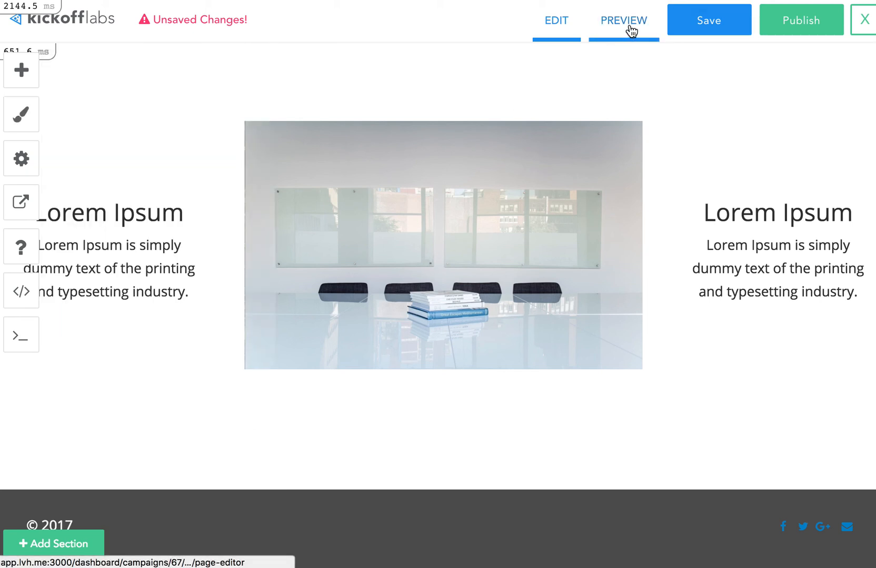
pyautogui.click(708, 22)
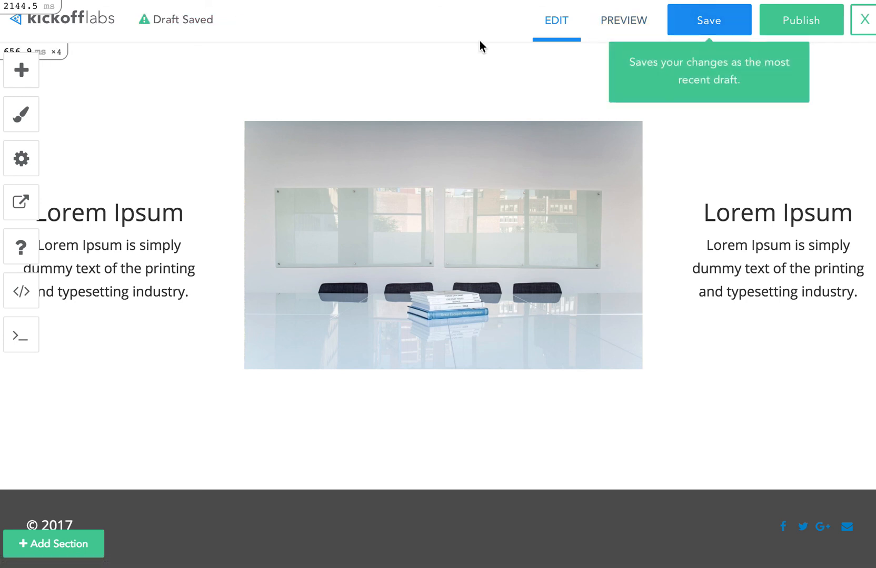
# Preview the landing page in the desktop view and look over its sections.
pyautogui.click(628, 27)
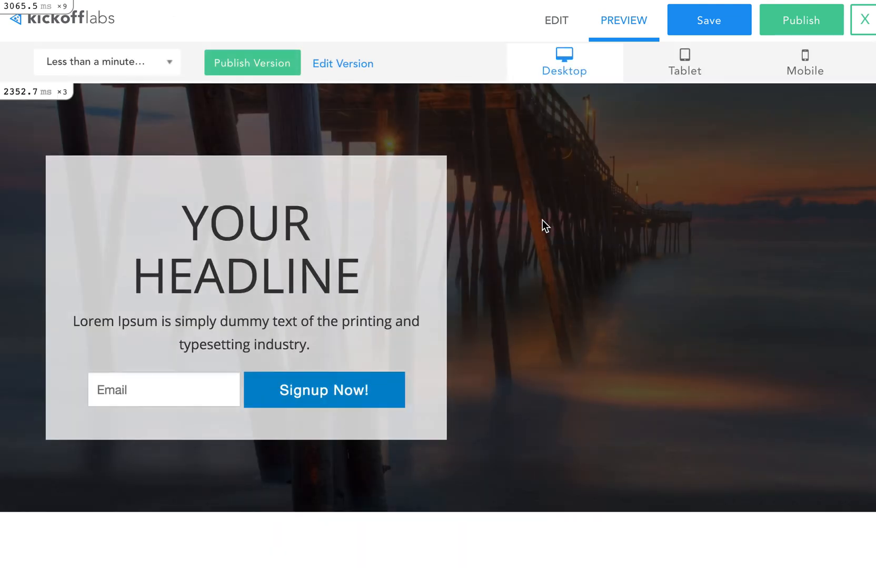
pyautogui.scroll(-10, 542, 220)
pyautogui.scroll(10, 544, 218)
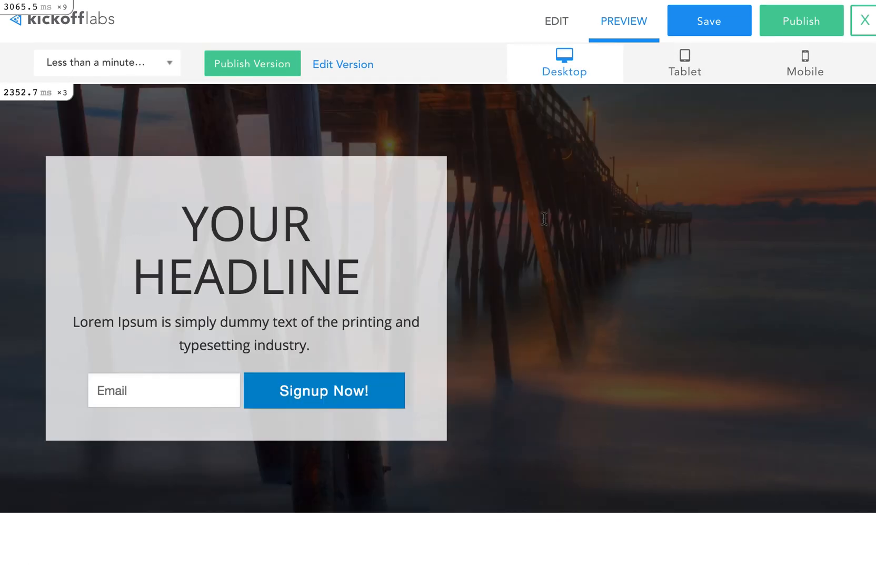
# Preview the page in the mobile view down to the footer, and return to editing at the headline section.
pyautogui.click(797, 67)
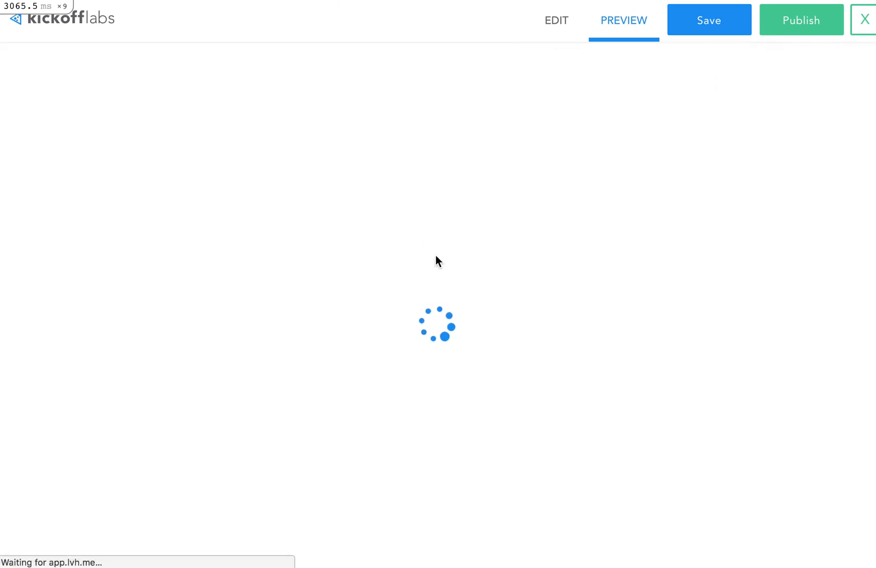
pyautogui.scroll(-12, 425, 333)
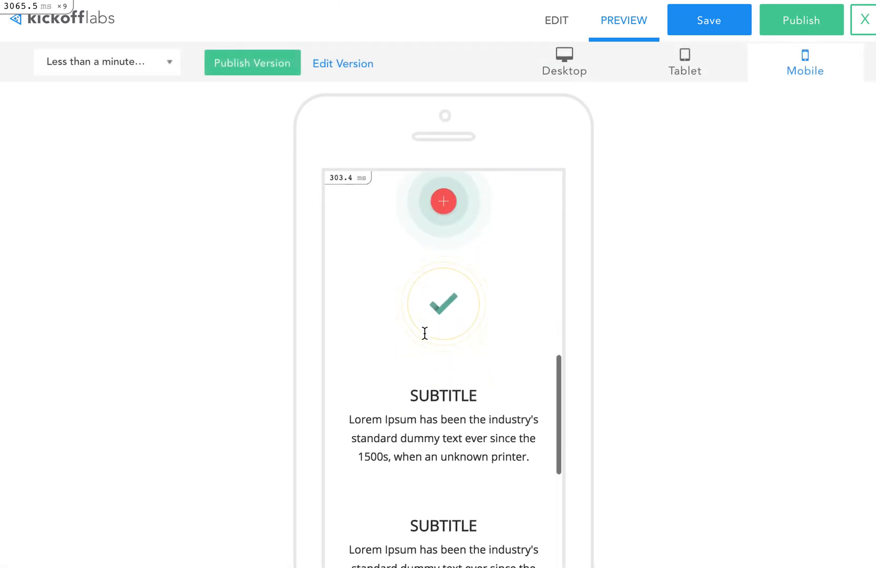
pyautogui.scroll(-3, 425, 333)
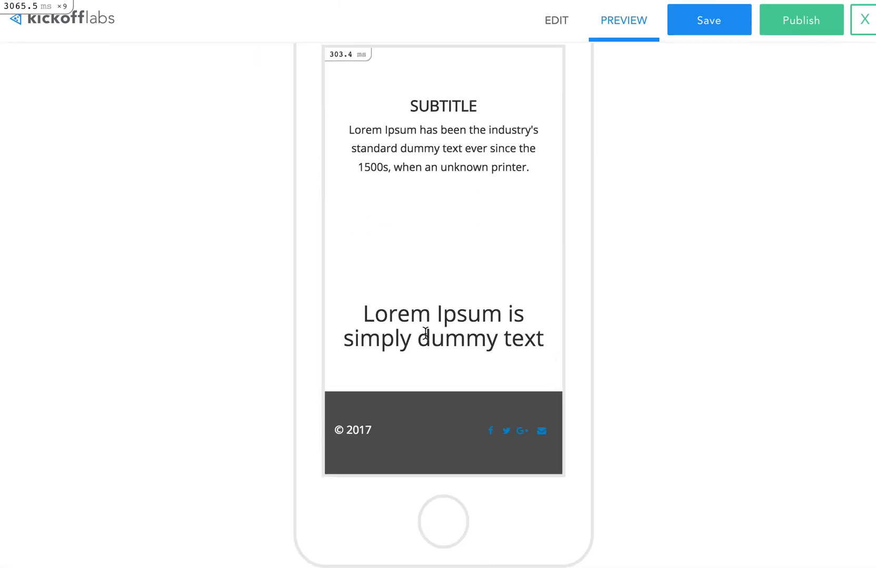
pyautogui.scroll(15, 425, 332)
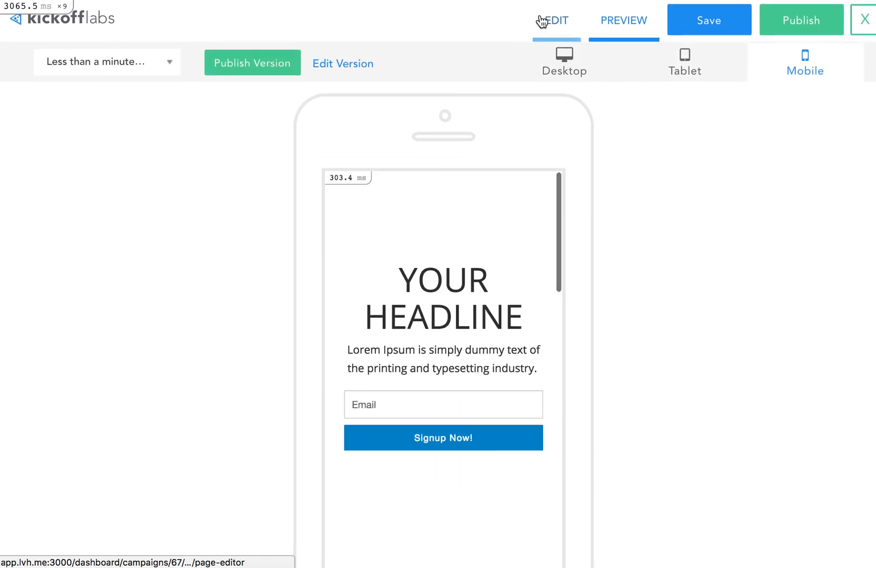
pyautogui.click(543, 21)
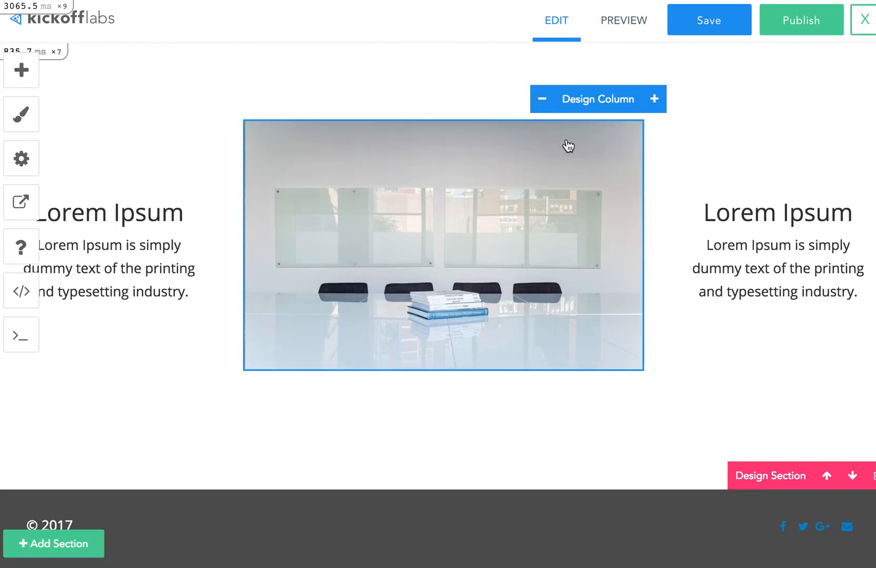
pyautogui.scroll(10, 568, 146)
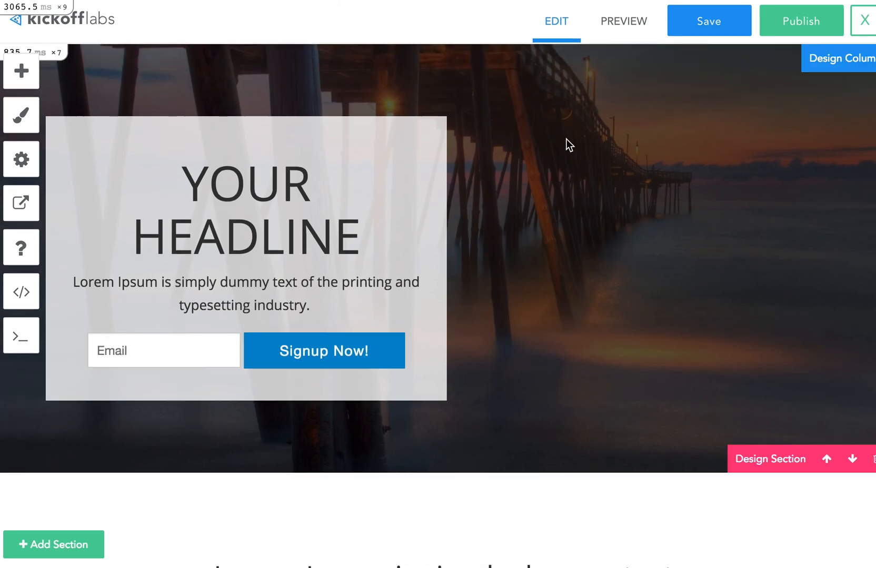